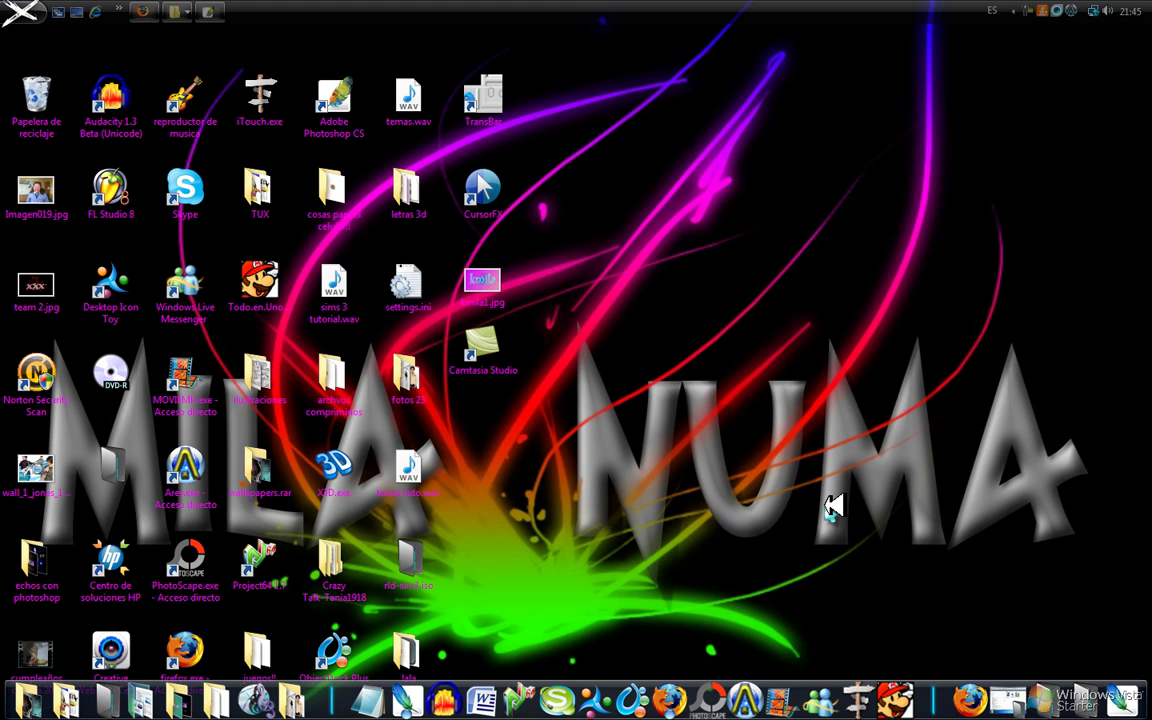
Open the example image koni1.jpg, the silver text with pink splatter, for reference
left_click_drag(580, 336, 1085, 560)
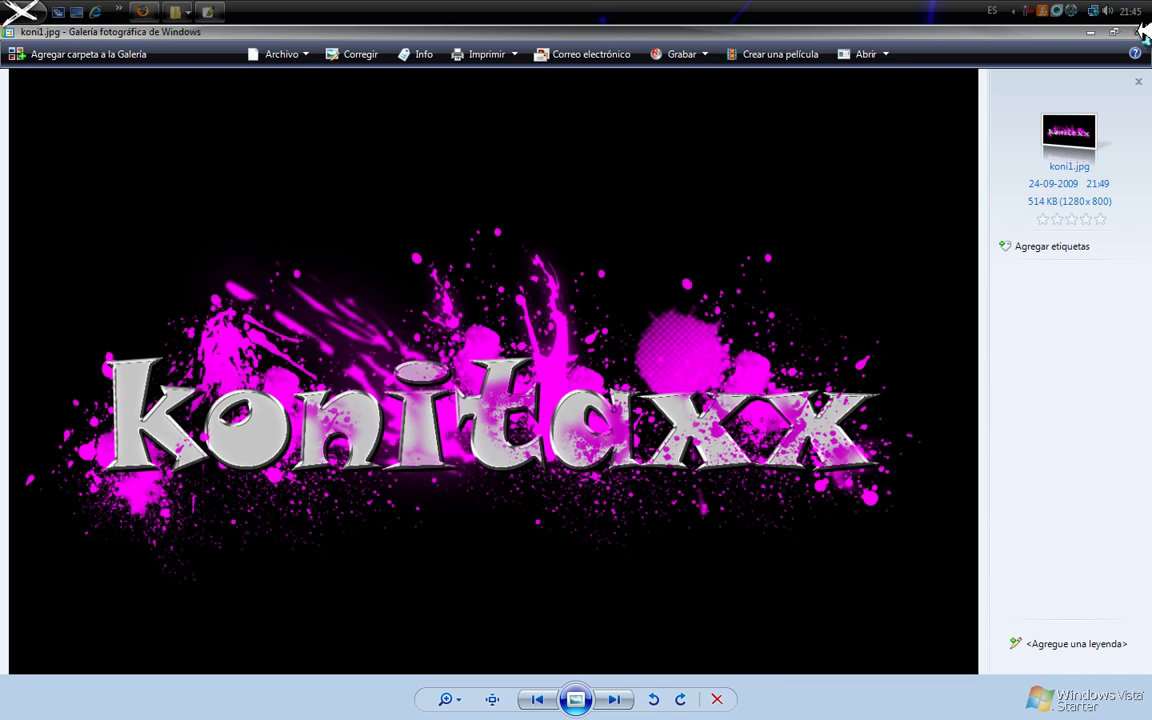
Close the koni1.jpg preview in Windows Photo Gallery
left_click(1141, 31)
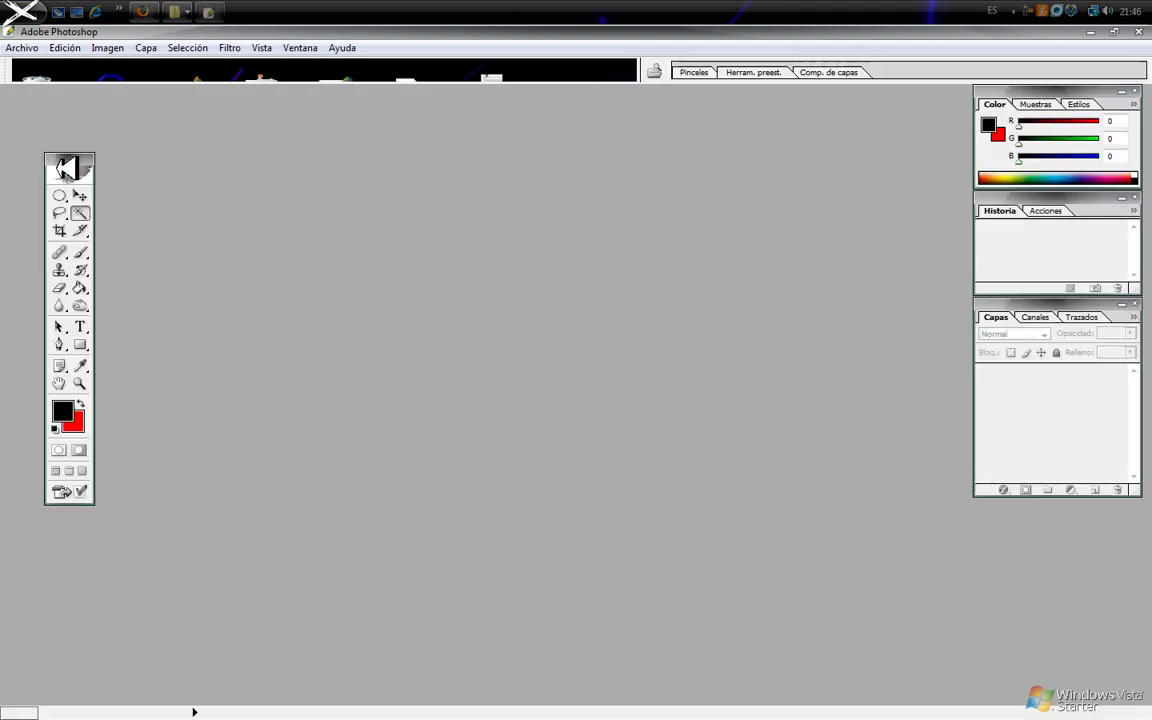
Create a new 1280 × 800 px document at 300 pixels per inch
left_click(24, 48)
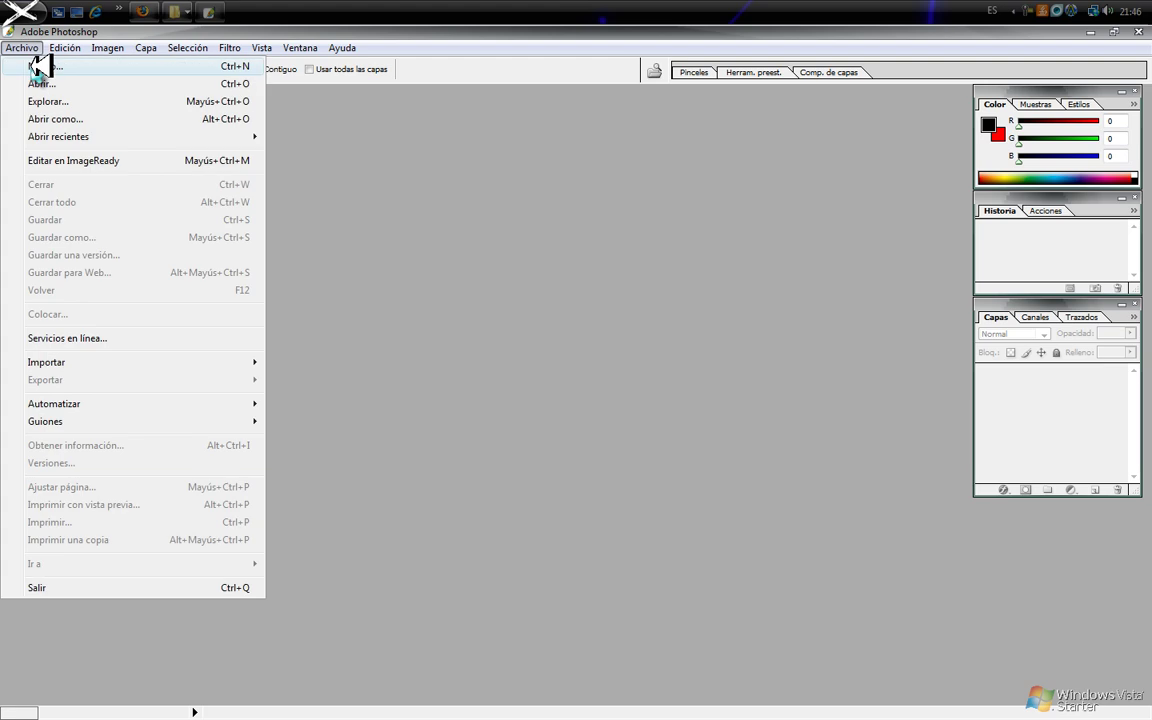
left_click(38, 66)
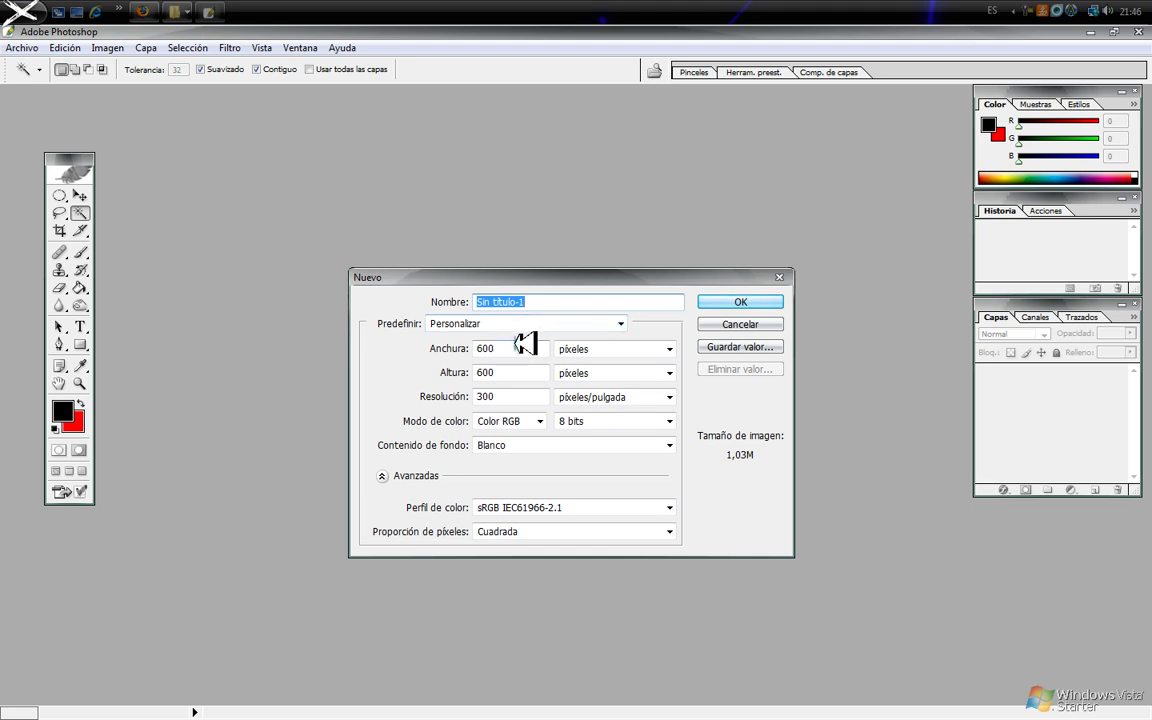
left_click(427, 350)
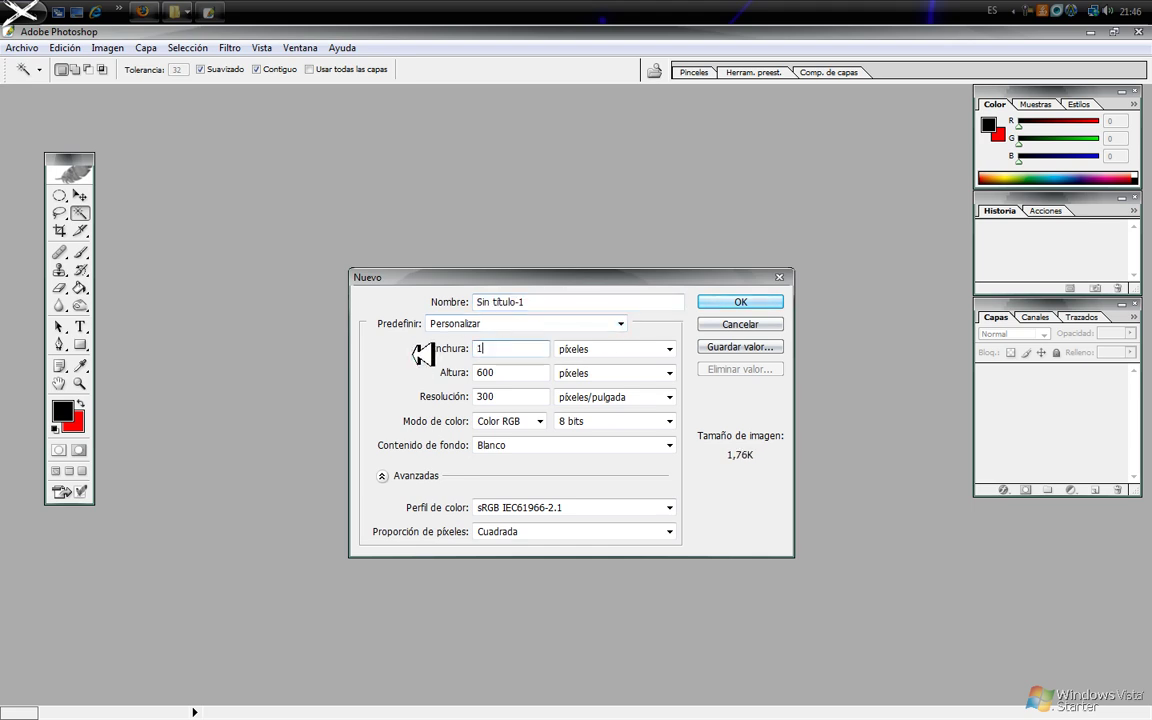
type("1280")
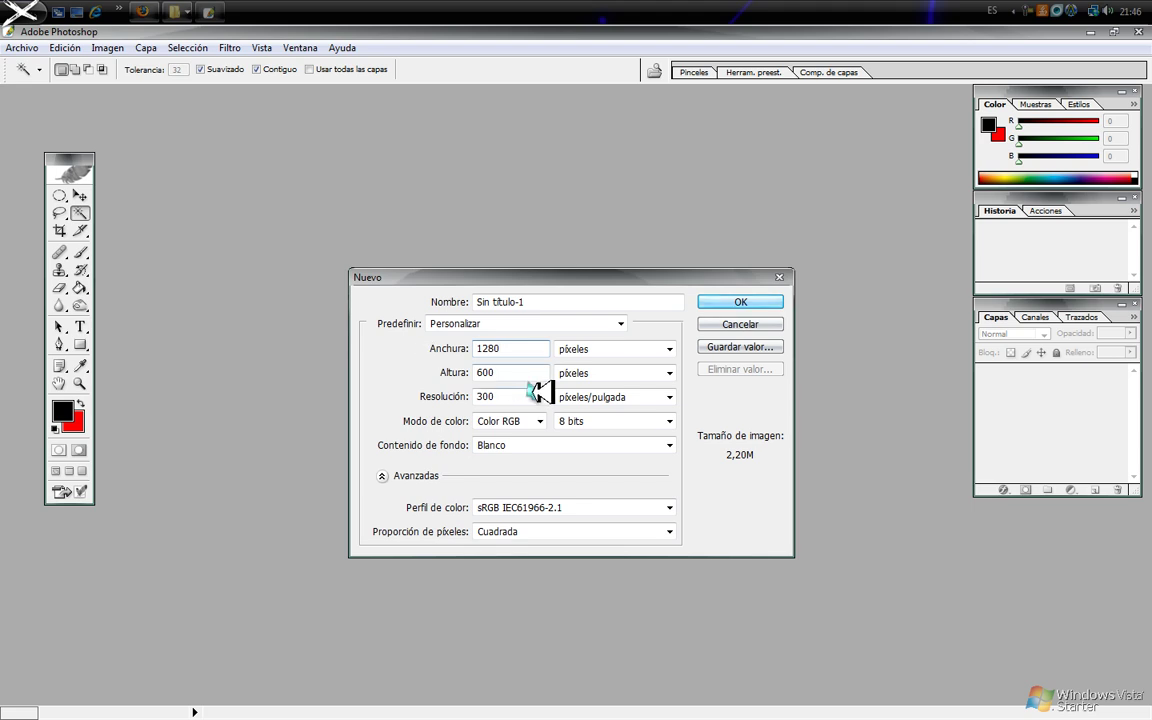
left_click(540, 373)
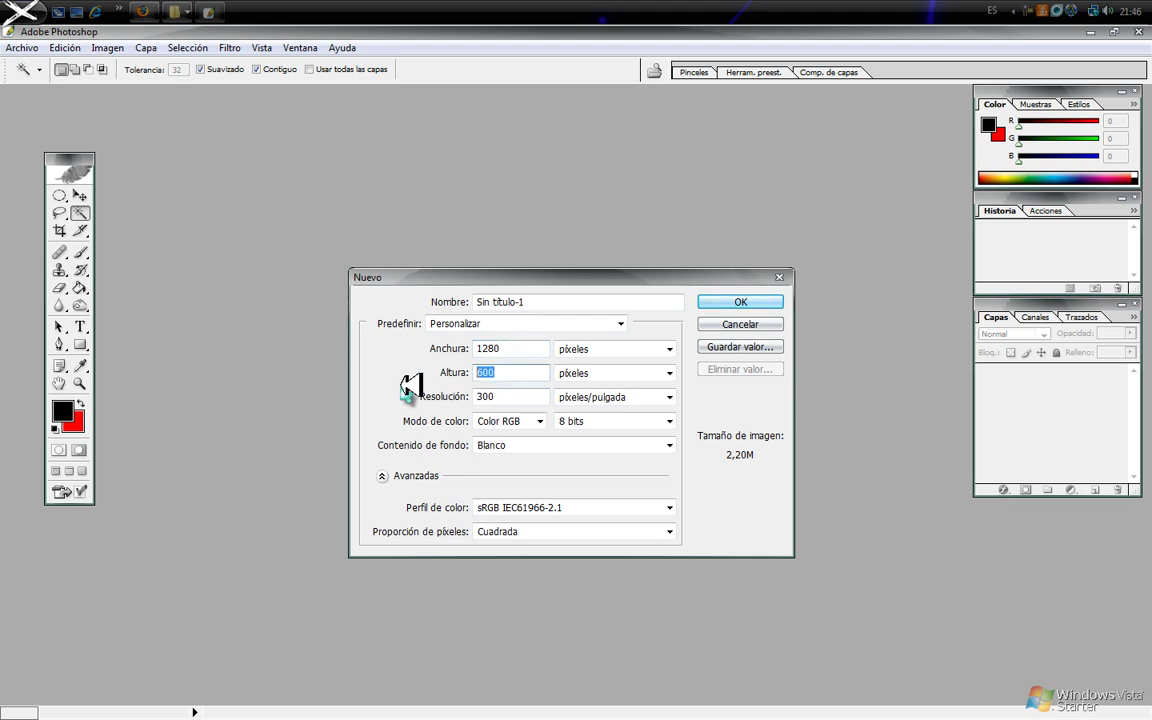
type("8")
key("Tab")
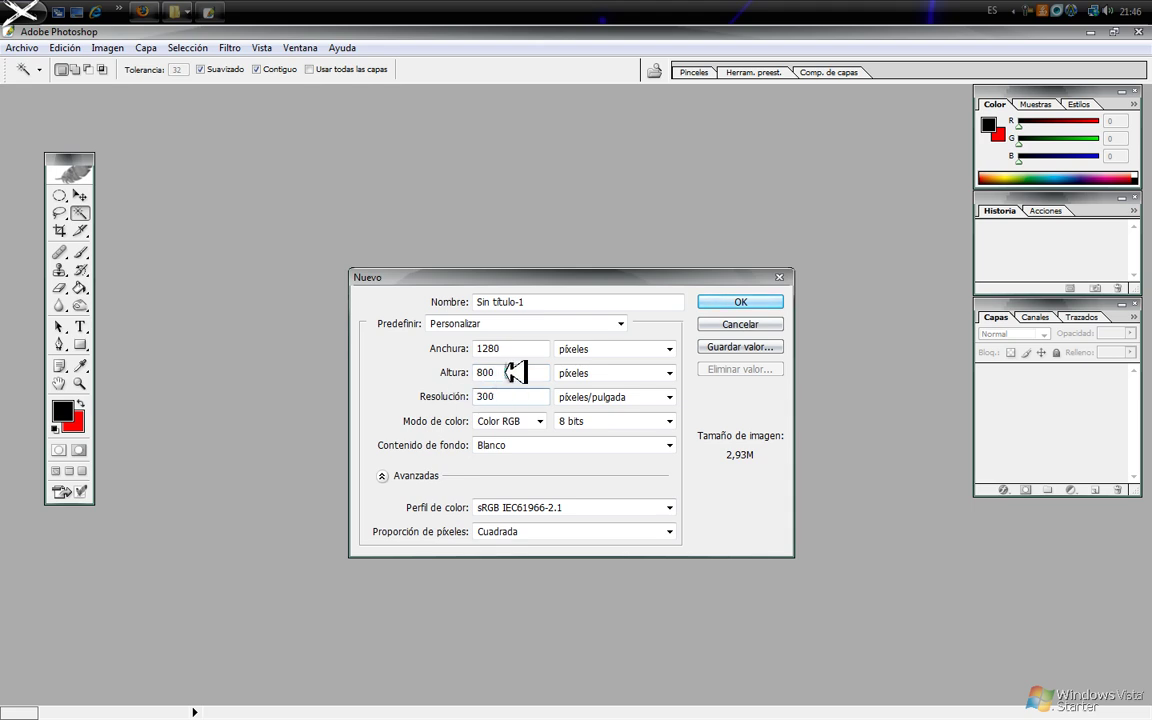
left_click(736, 300)
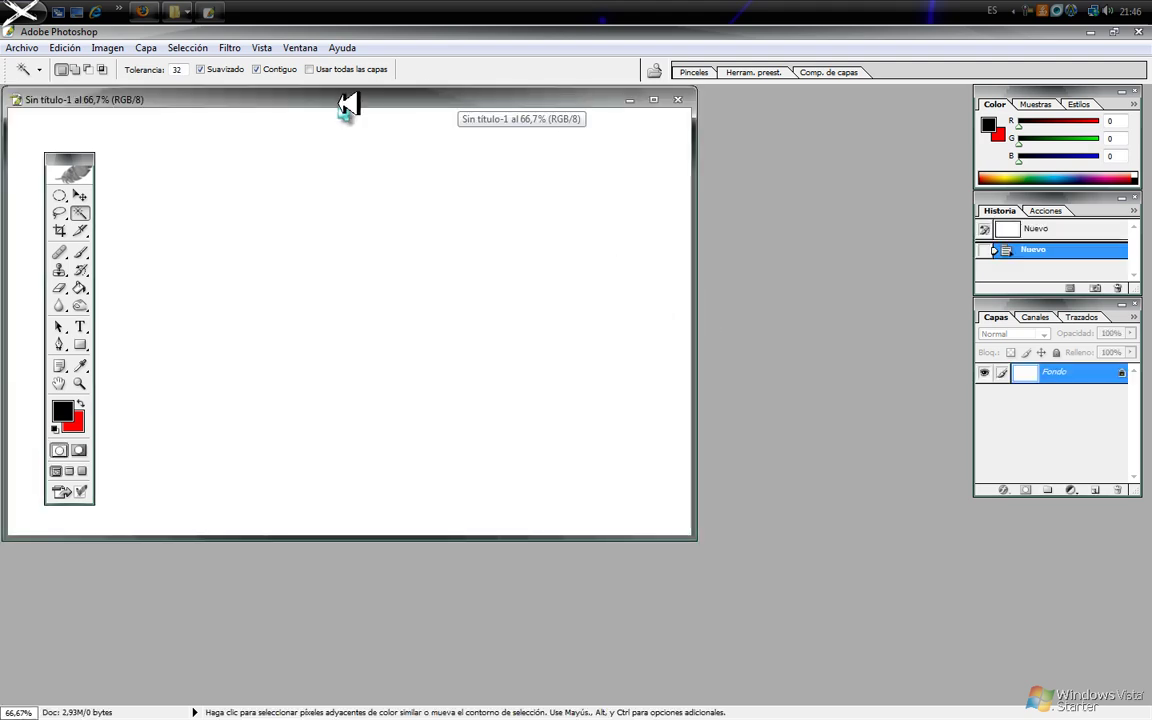
Centre the document window and fill the whole canvas solid black with the Paint Bucket
left_click_drag(296, 99, 560, 141)
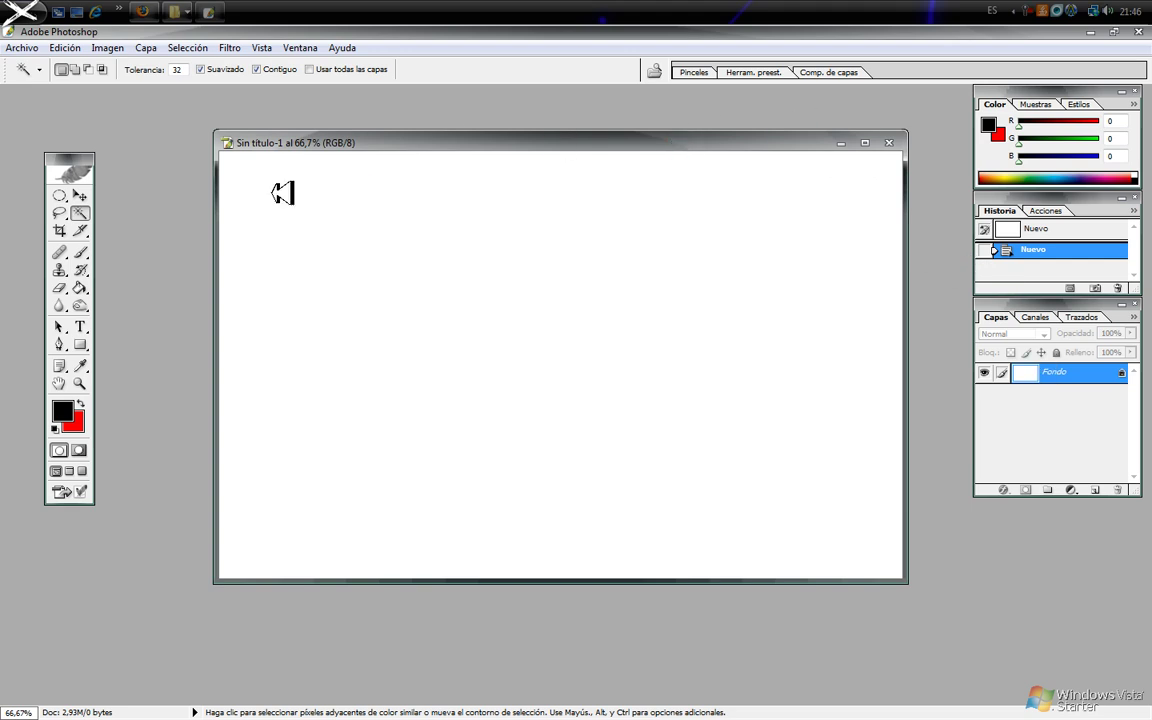
left_click(80, 287)
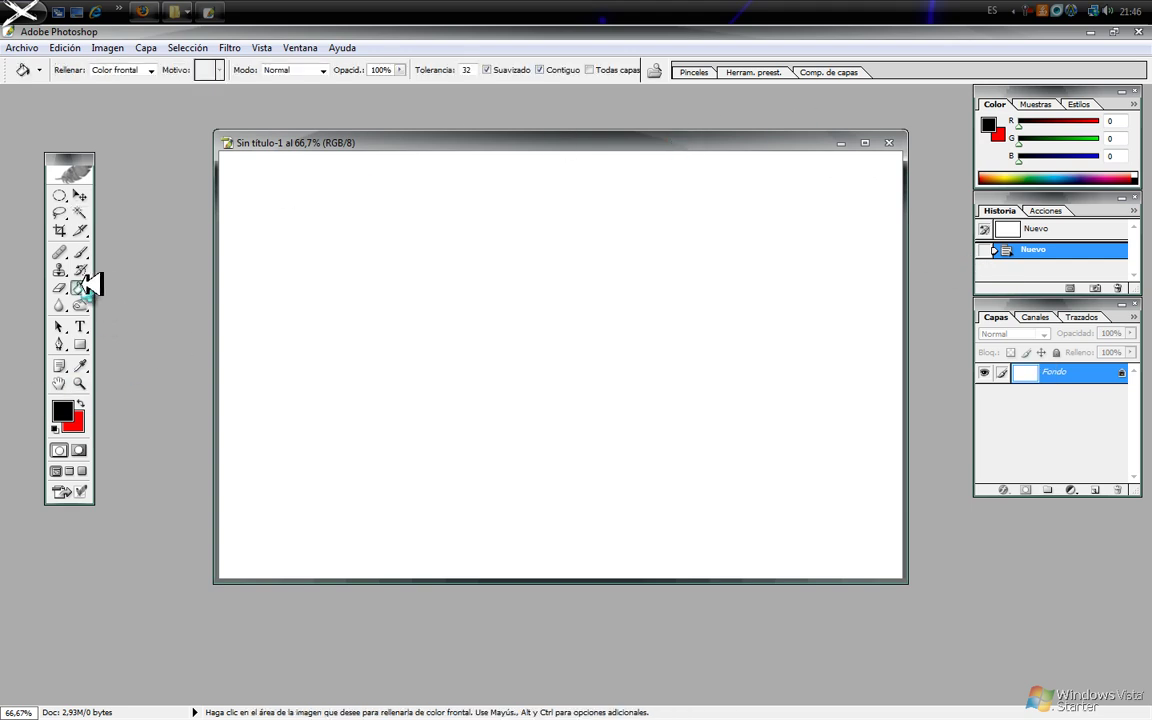
left_click(490, 302)
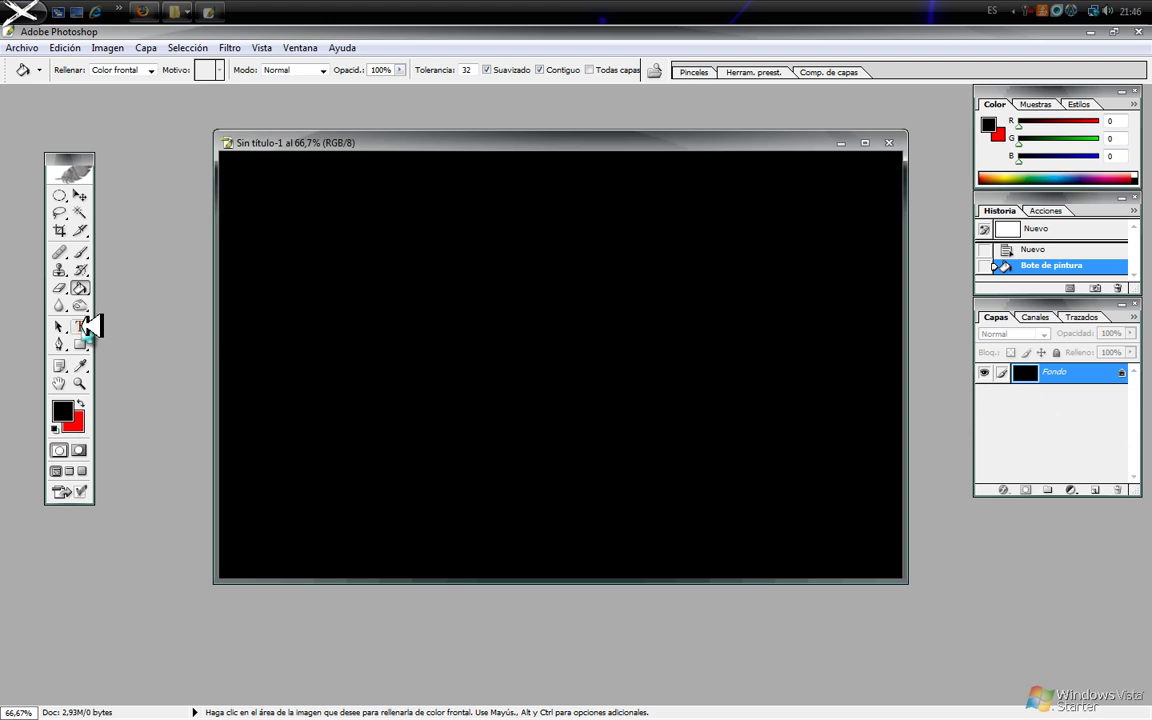
left_click(80, 326)
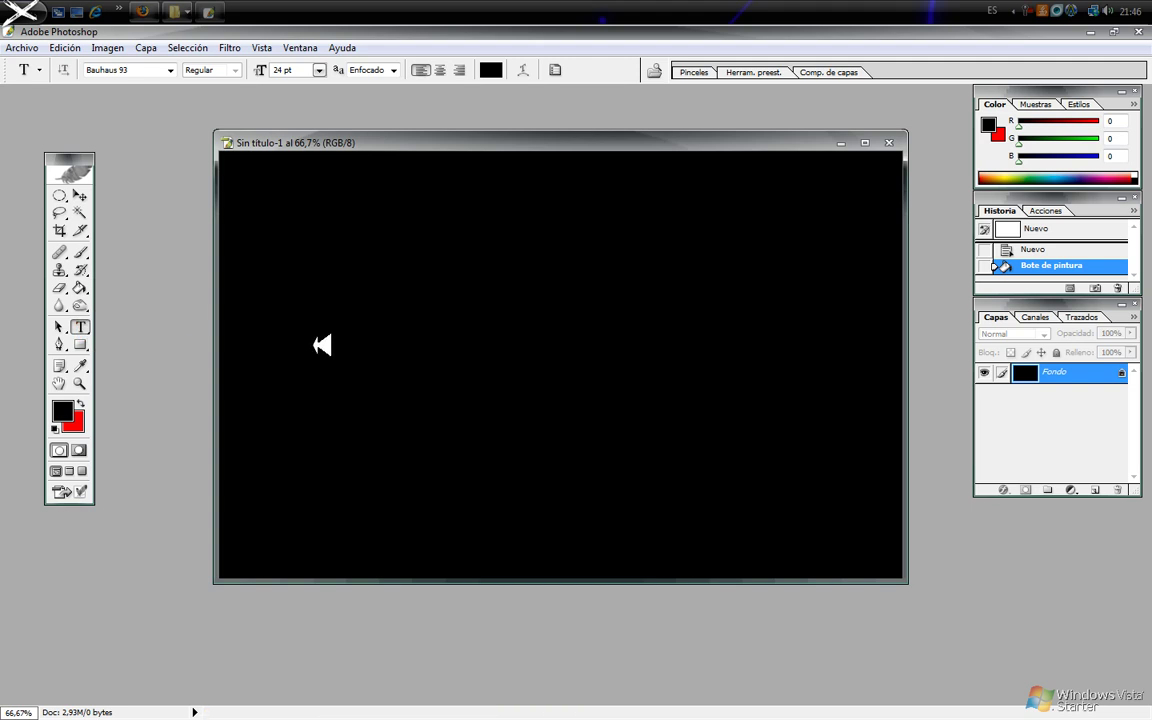
Type 'mila numa' in white 48 pt Bauhaus 93 across the middle of the canvas
left_click(55, 428)
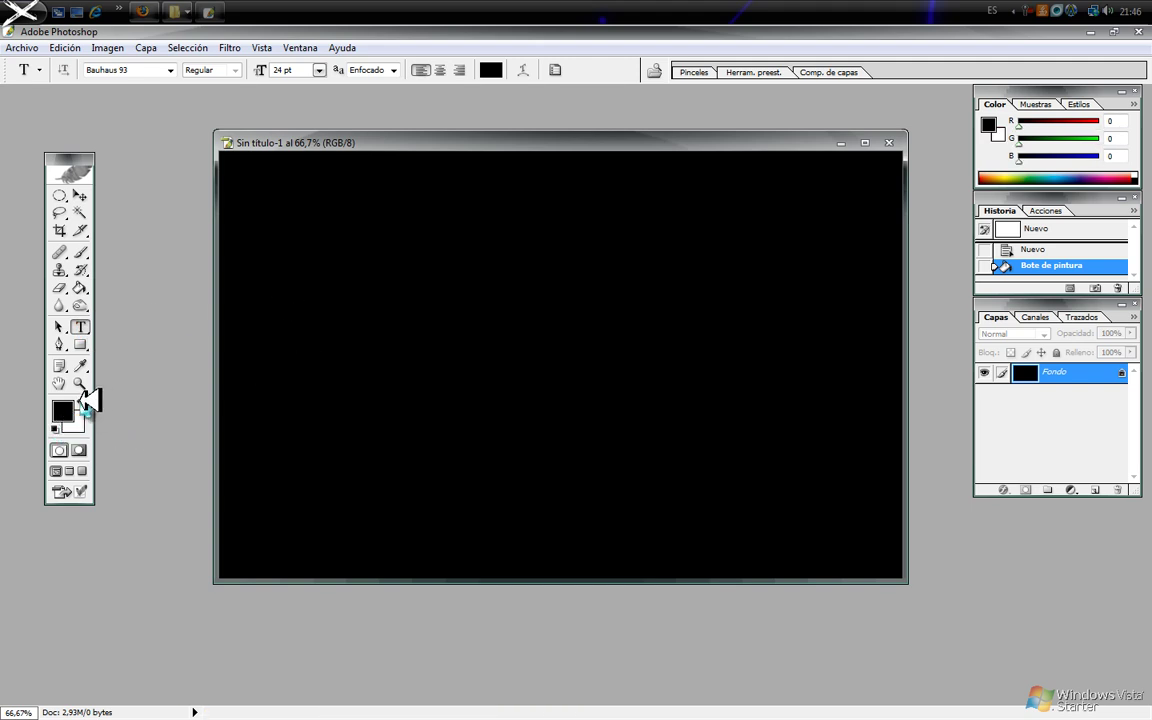
left_click(84, 400)
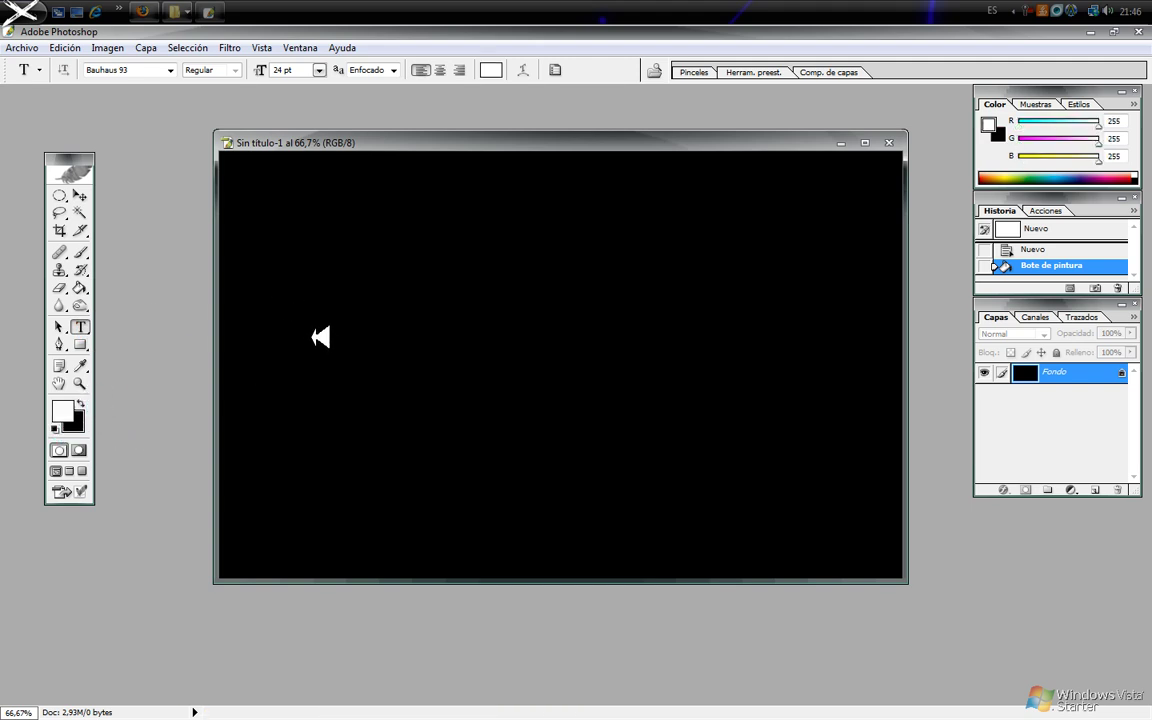
left_click(310, 336)
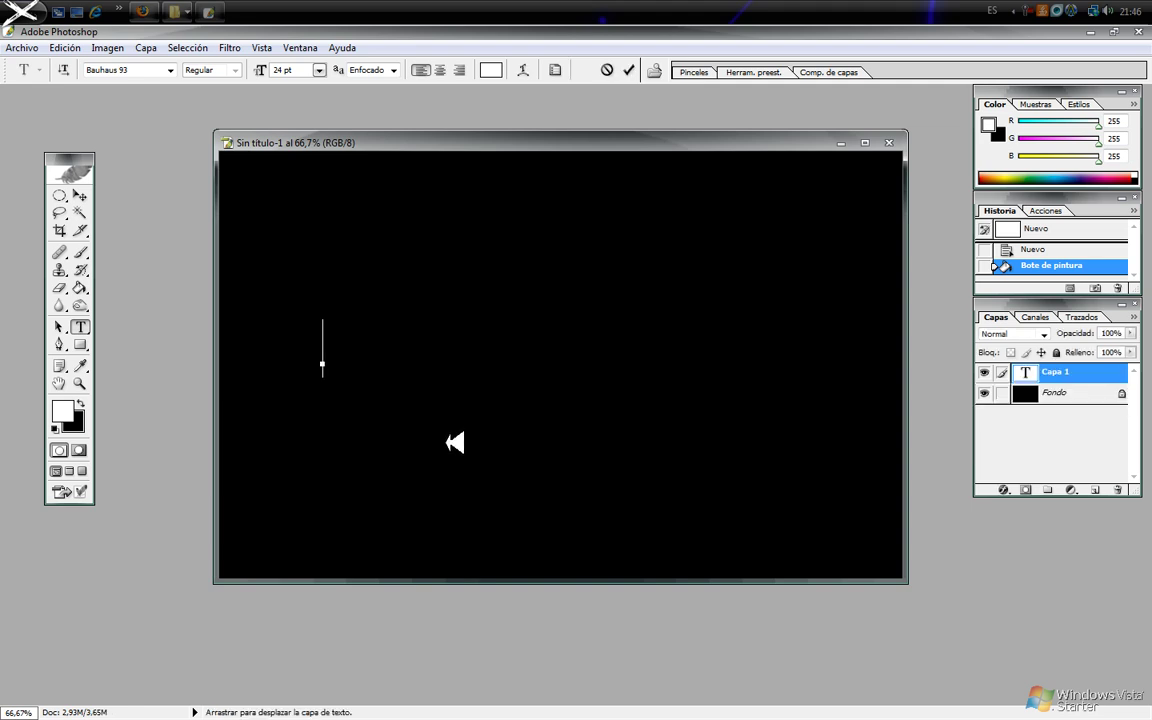
left_click(319, 70)
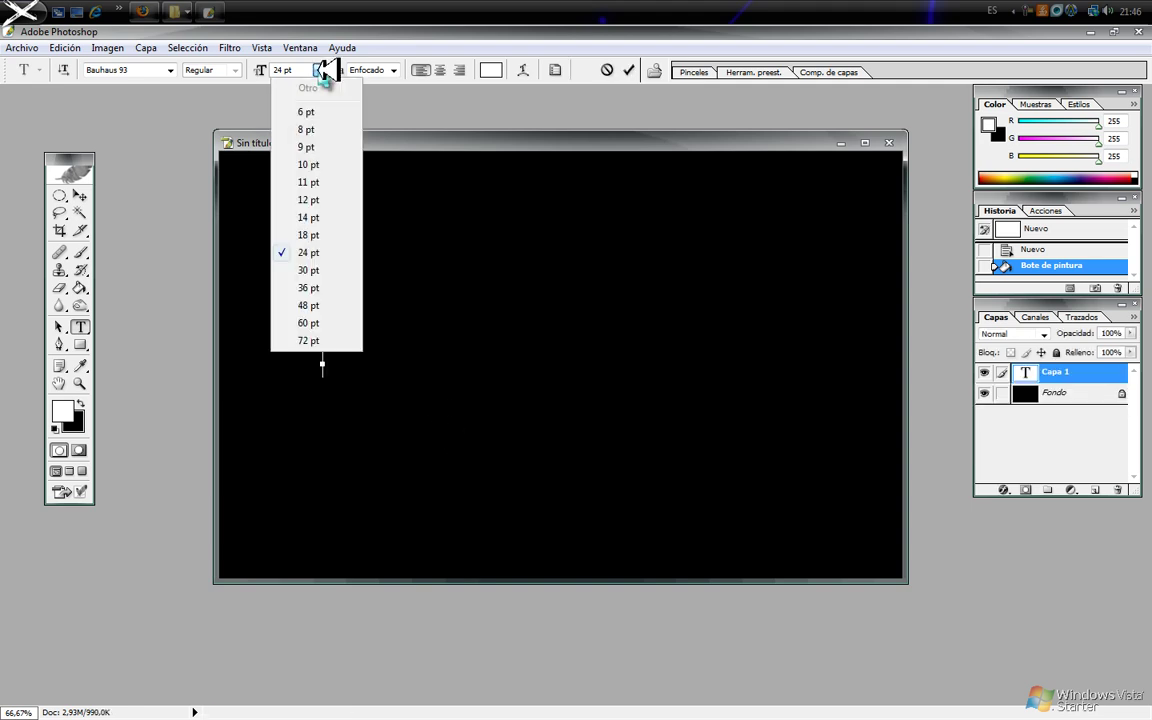
left_click(322, 268)
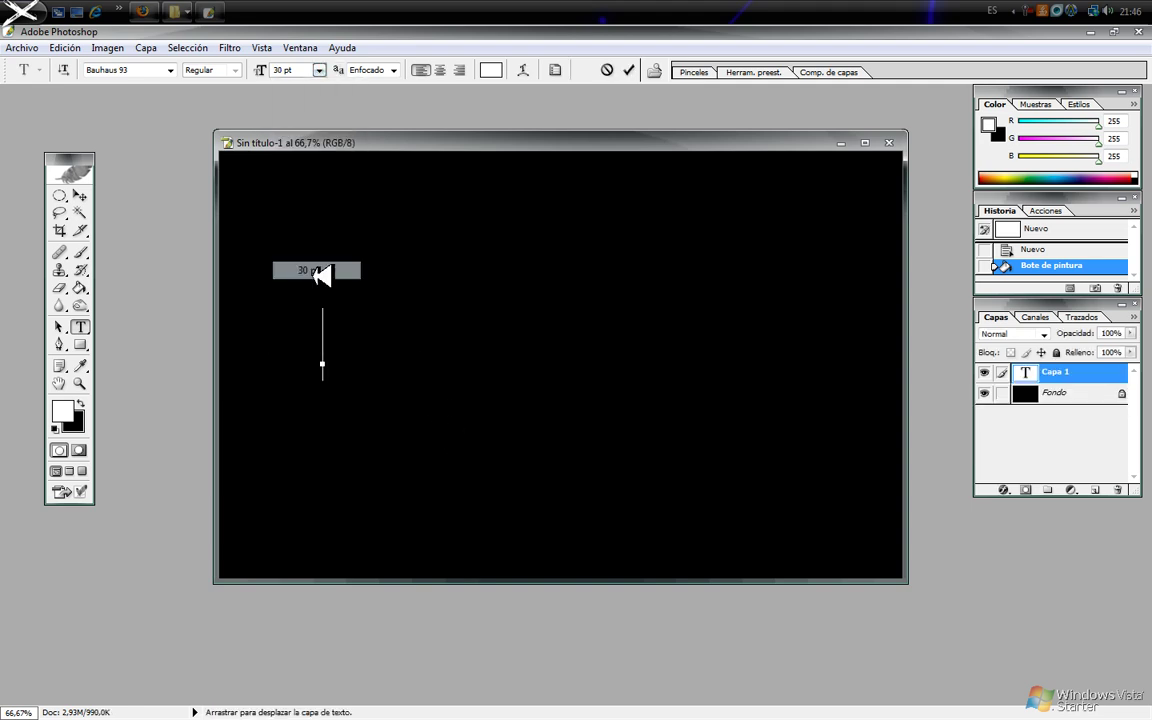
left_click(320, 70)
left_click(318, 303)
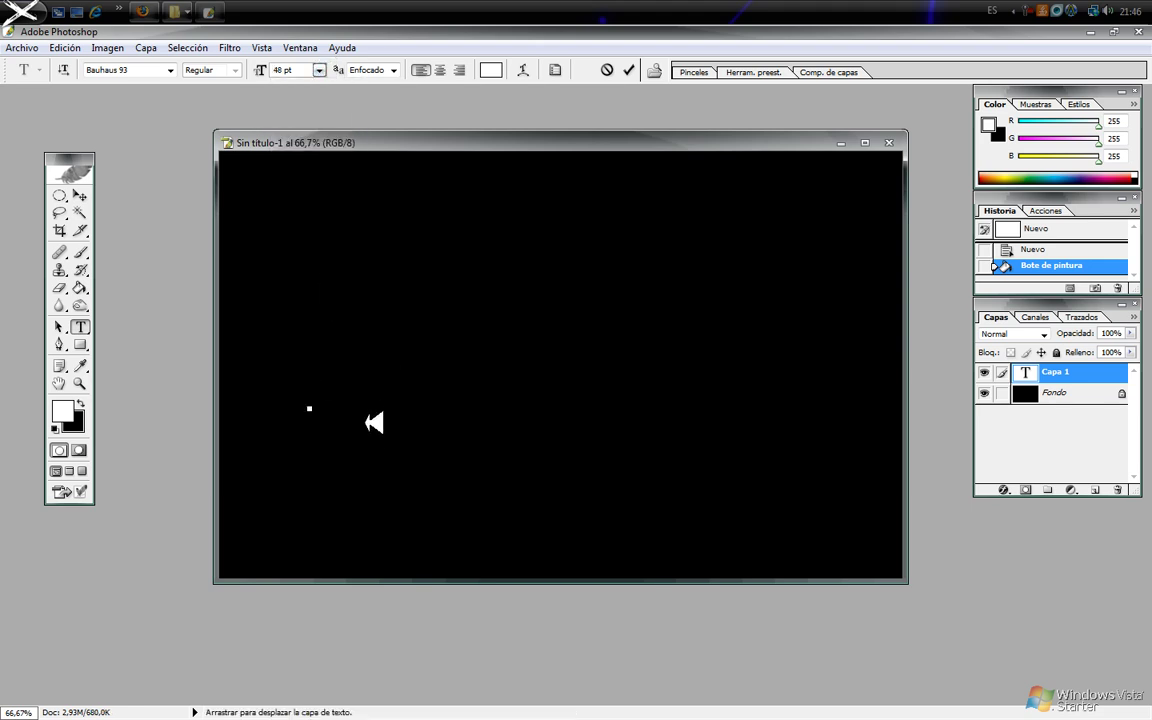
type("mila numa")
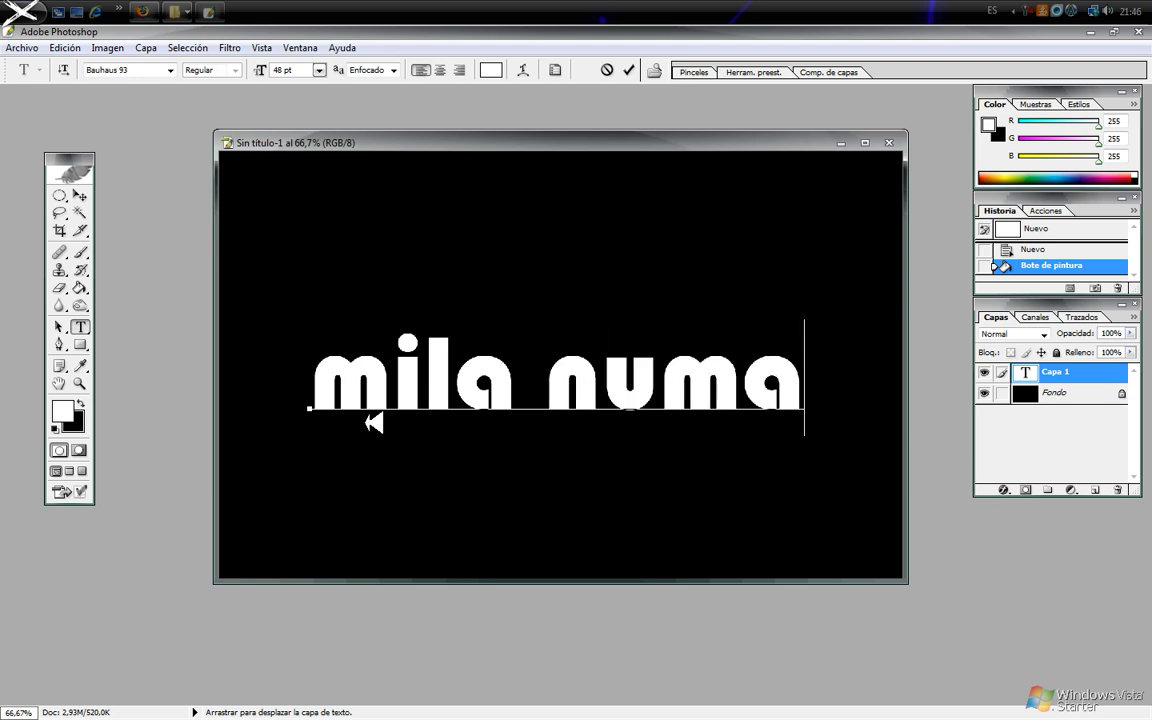
left_click_drag(823, 422, 825, 434)
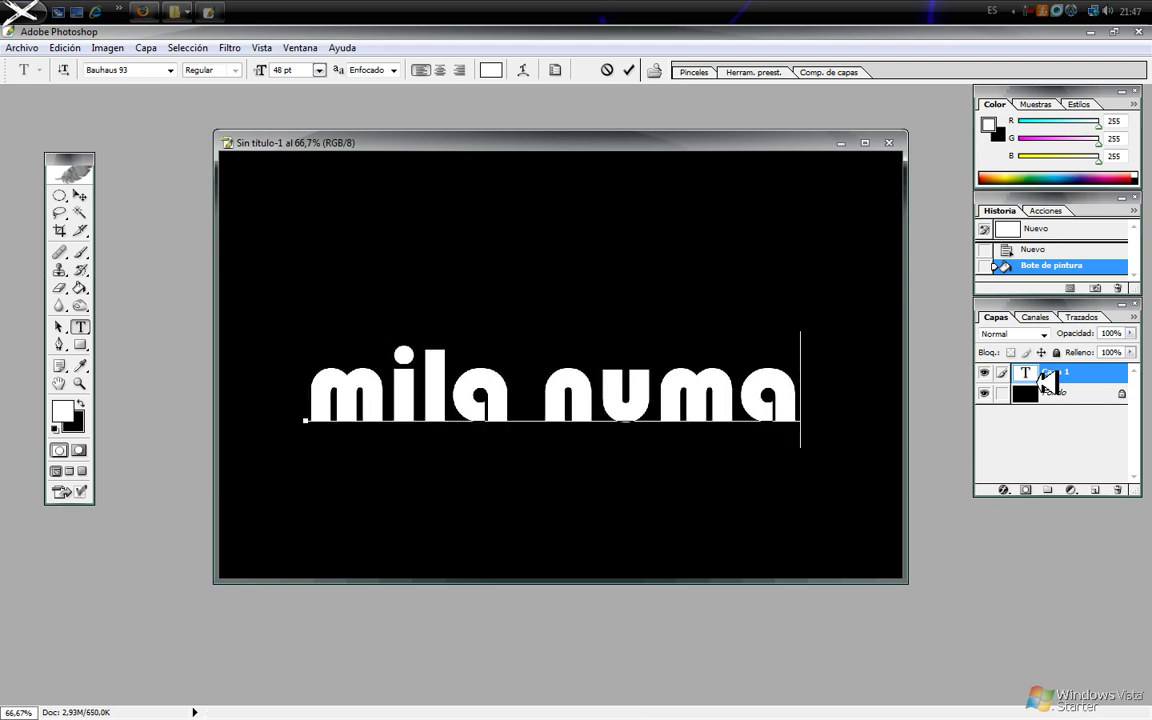
left_click(1052, 385)
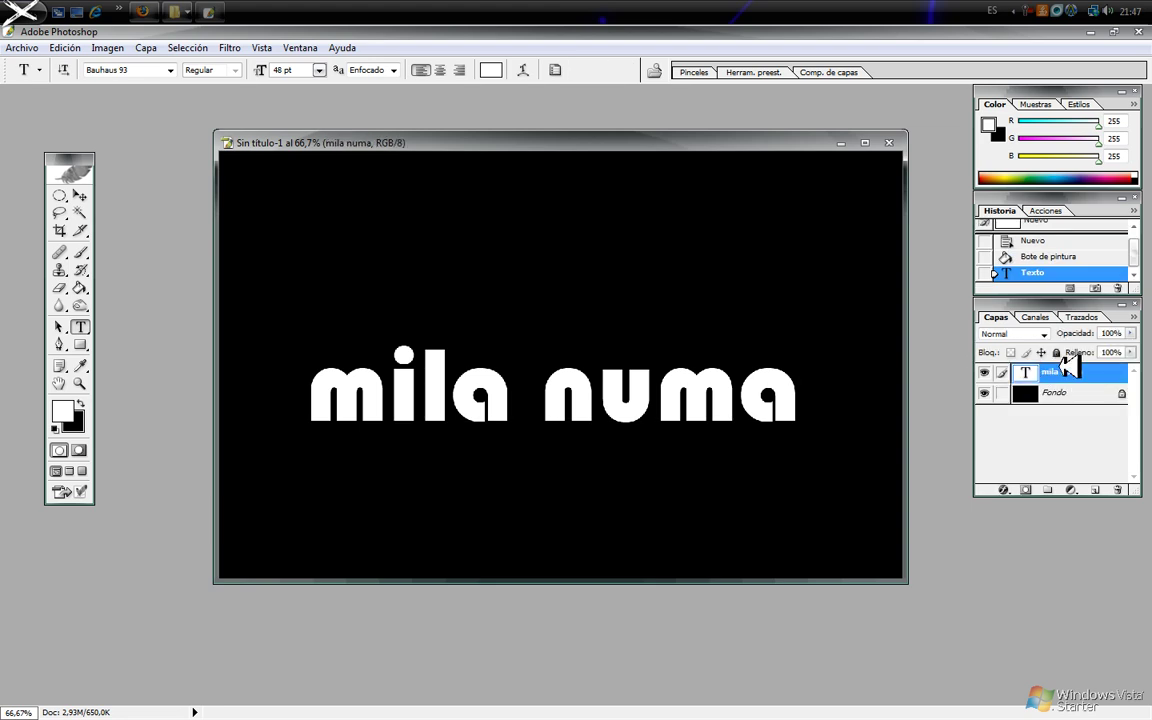
Give the text a drop shadow and a bevel with 1000% depth and 10 px size
right_click(1040, 368)
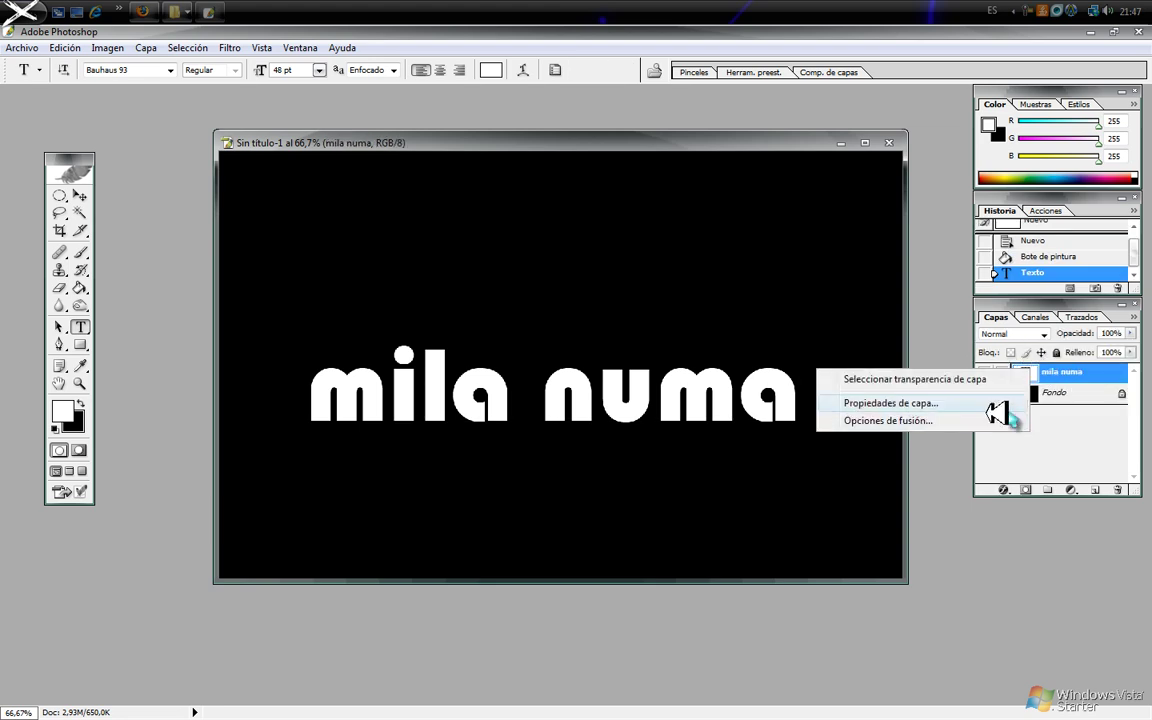
left_click(840, 420)
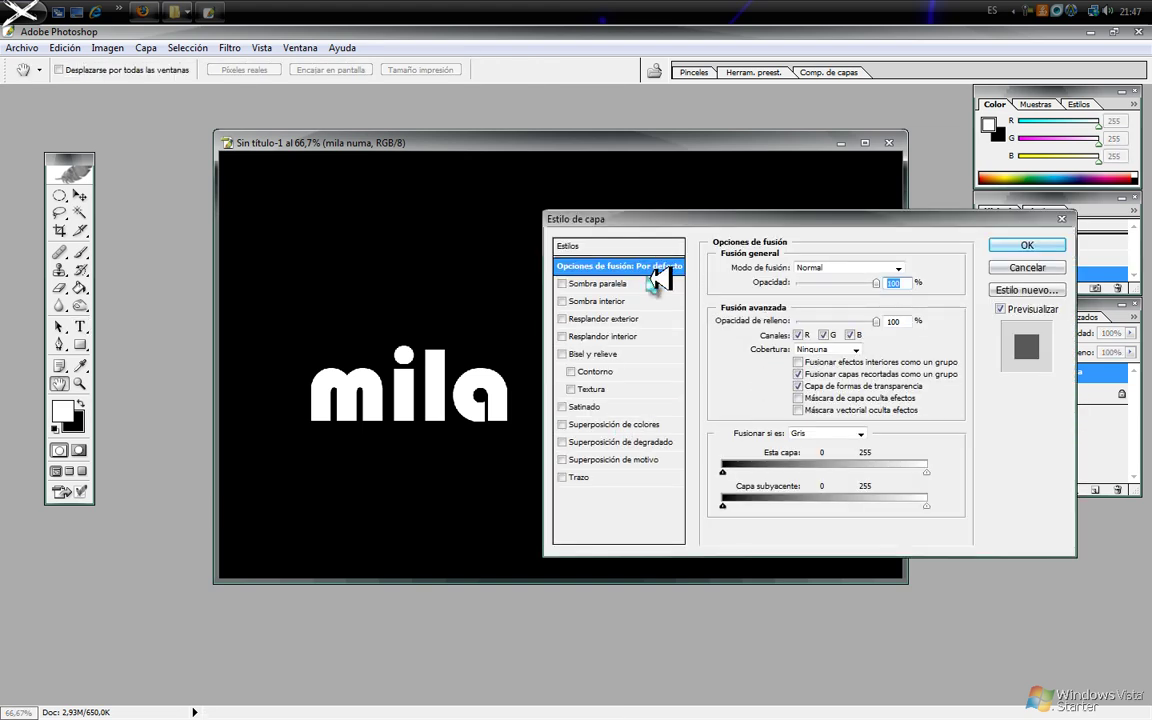
left_click_drag(733, 218, 798, 211)
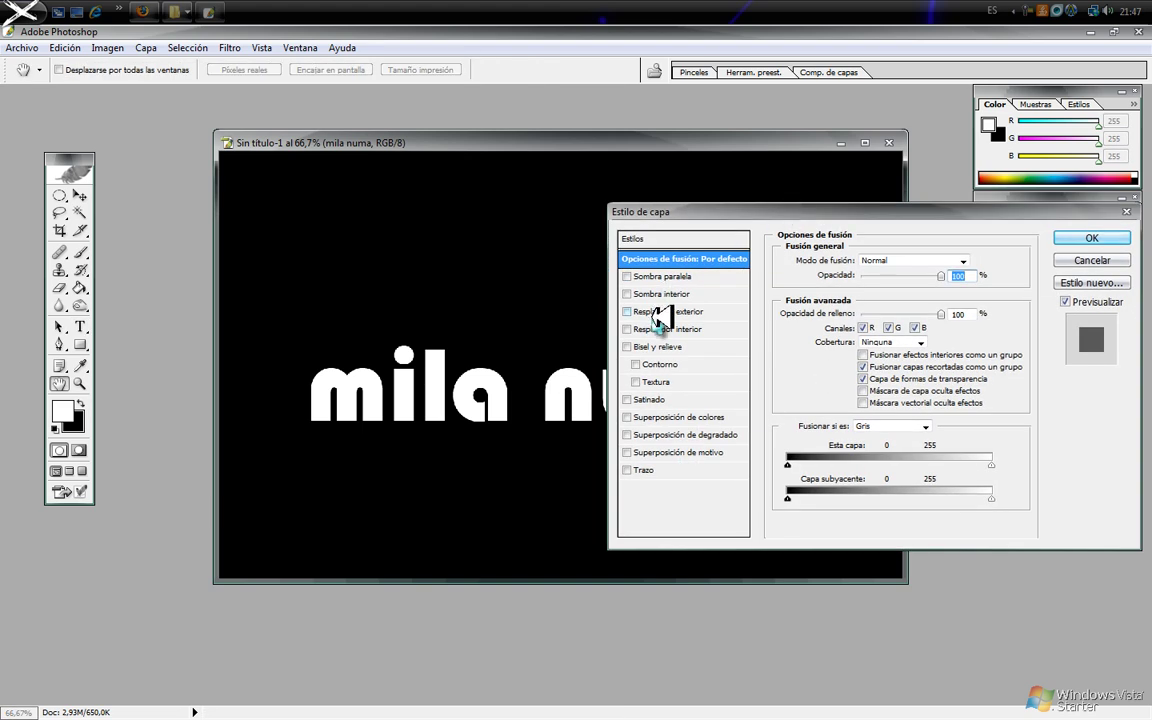
left_click(684, 277)
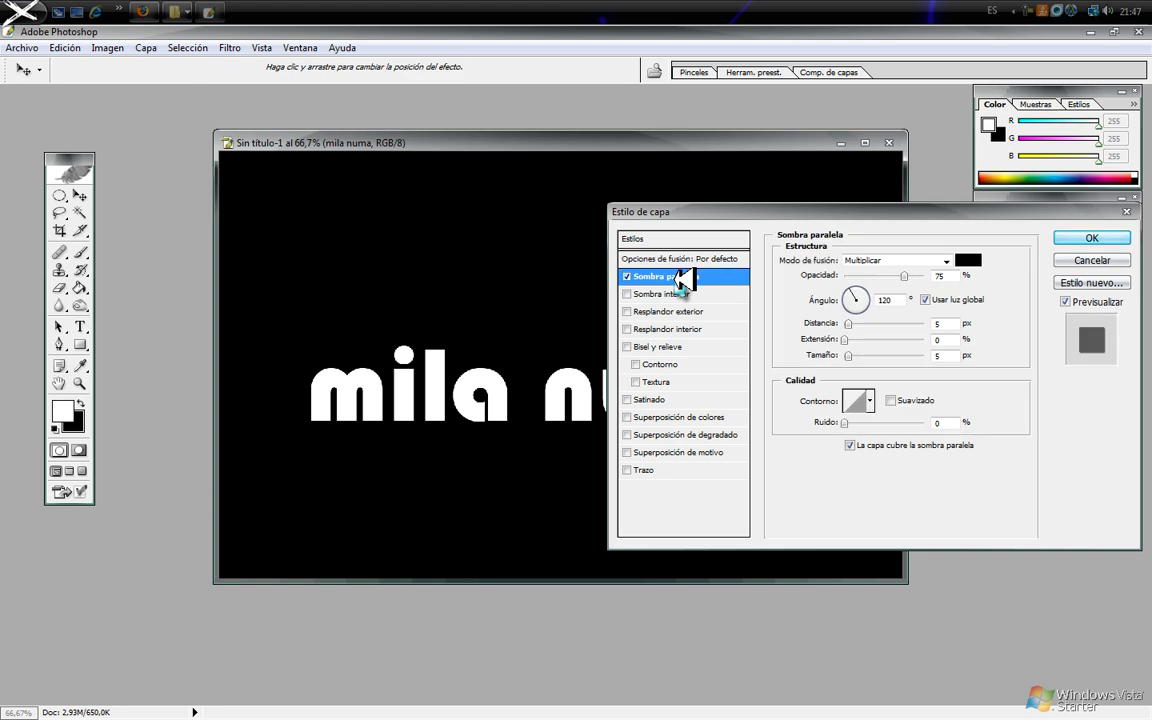
left_click(668, 347)
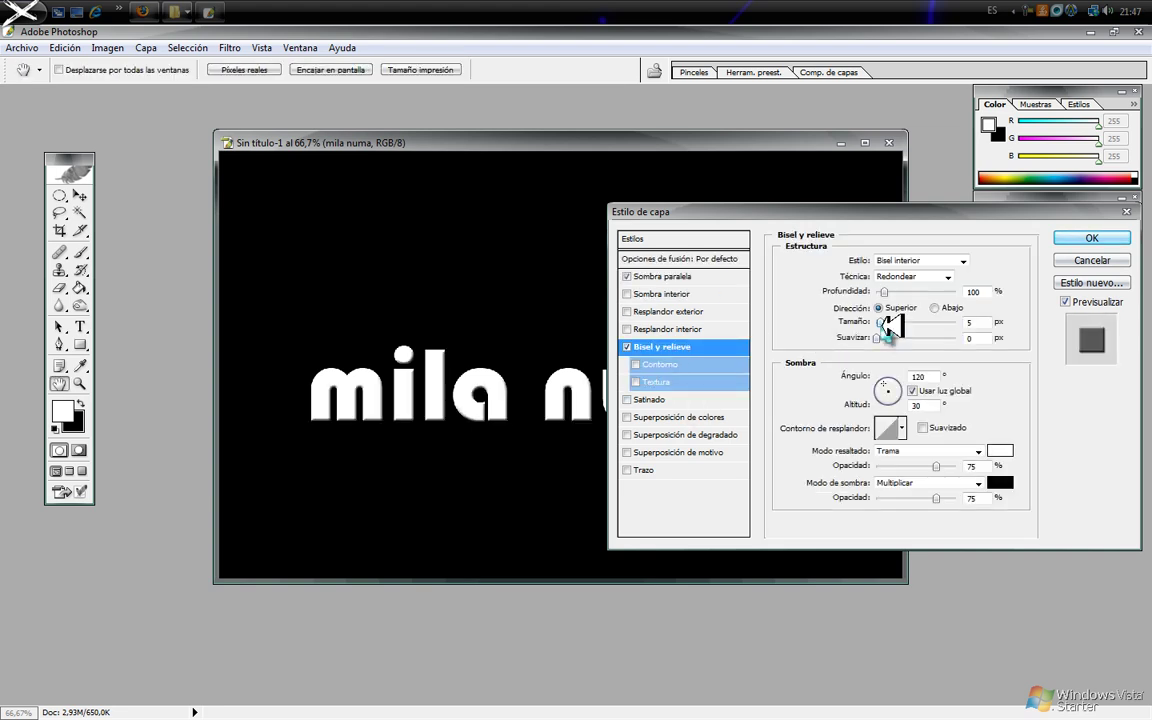
left_click_drag(890, 291, 1000, 296)
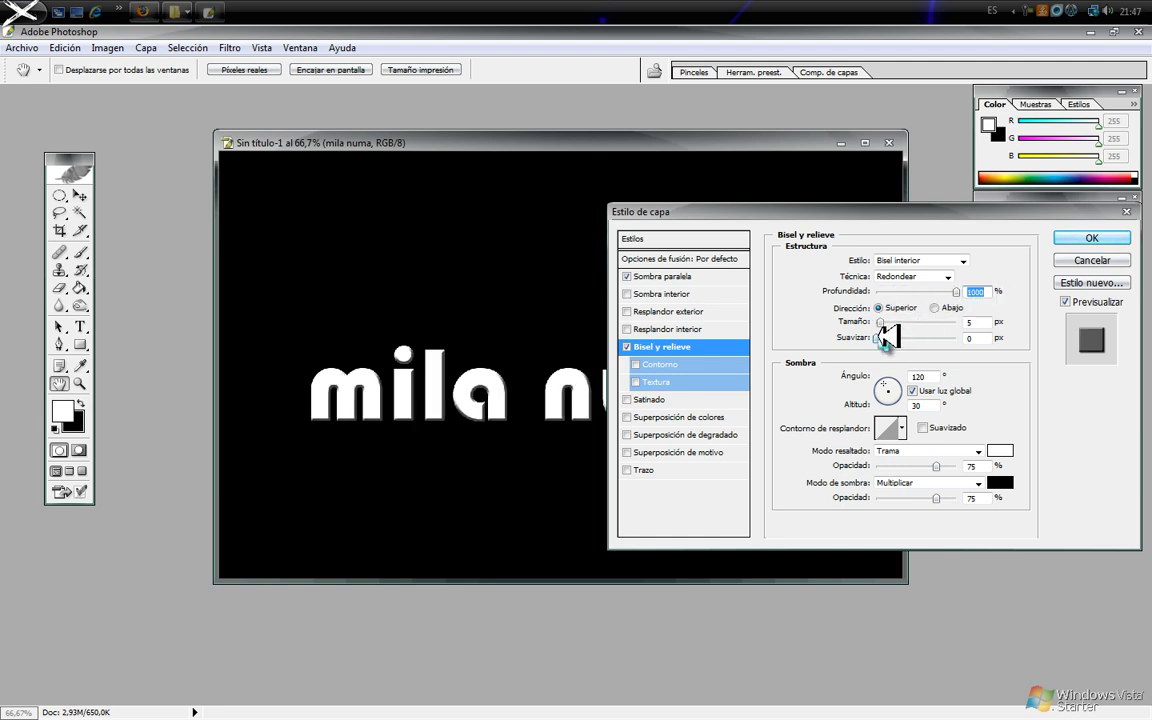
left_click_drag(886, 322, 891, 323)
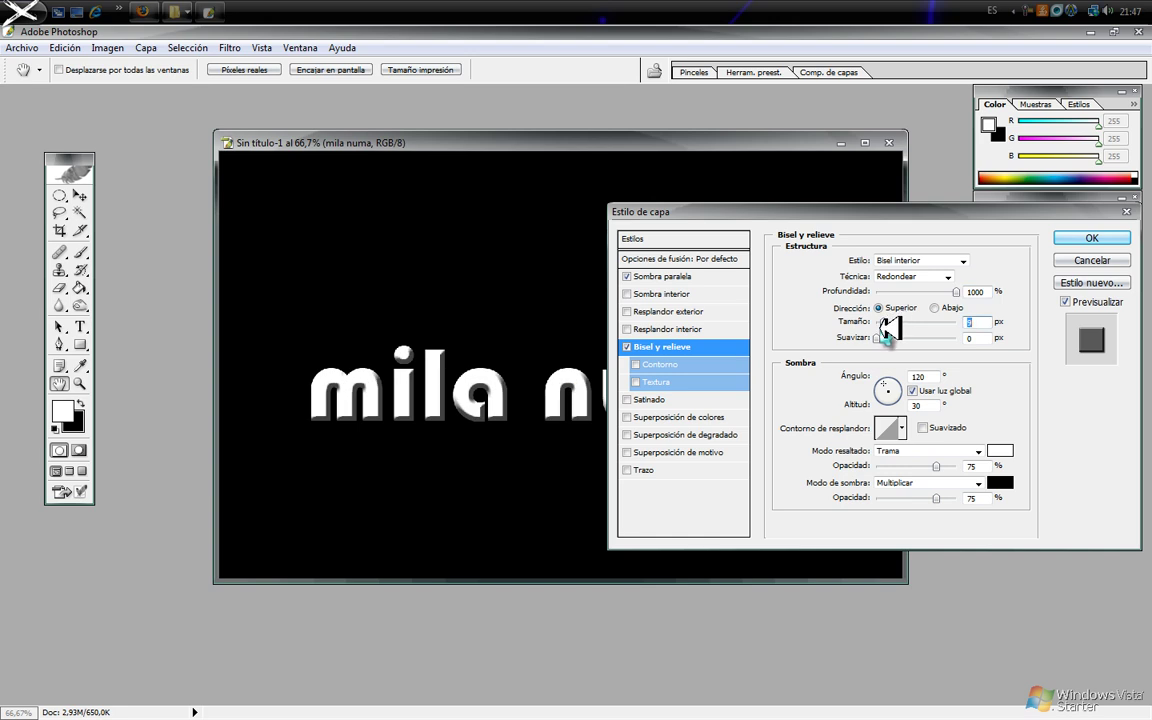
Draw a custom wavy gloss contour for the bevel and shrink its size to a single digit
left_click(890, 430)
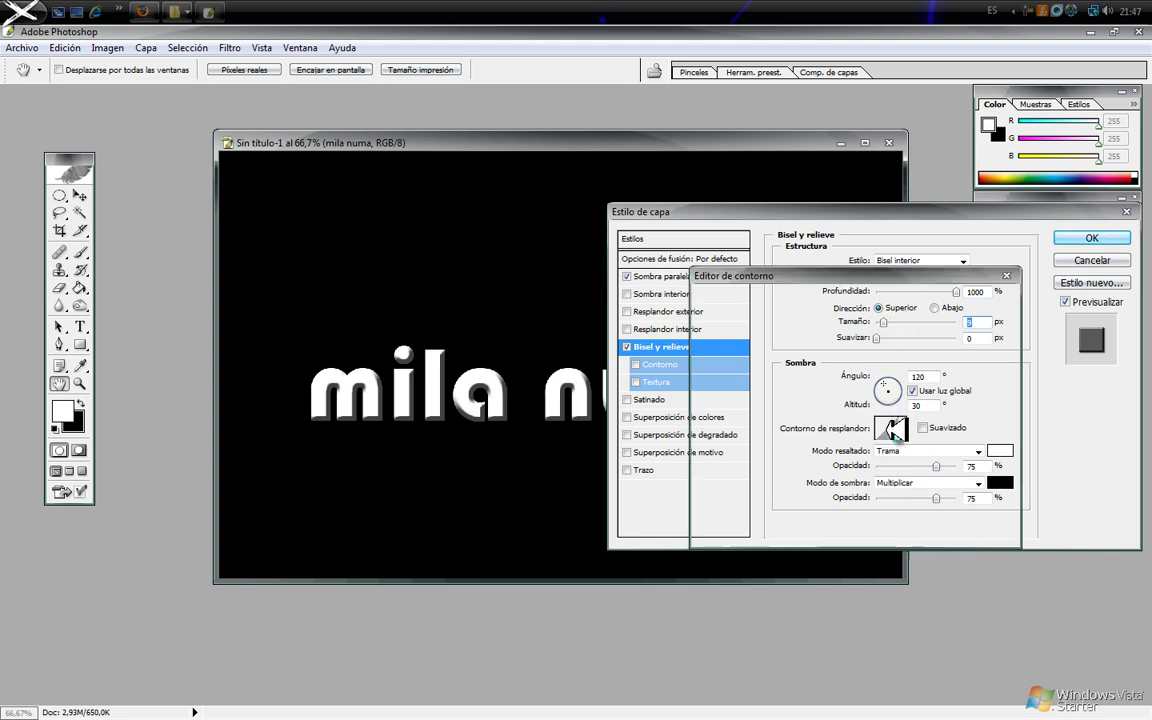
left_click_drag(774, 410, 746, 338)
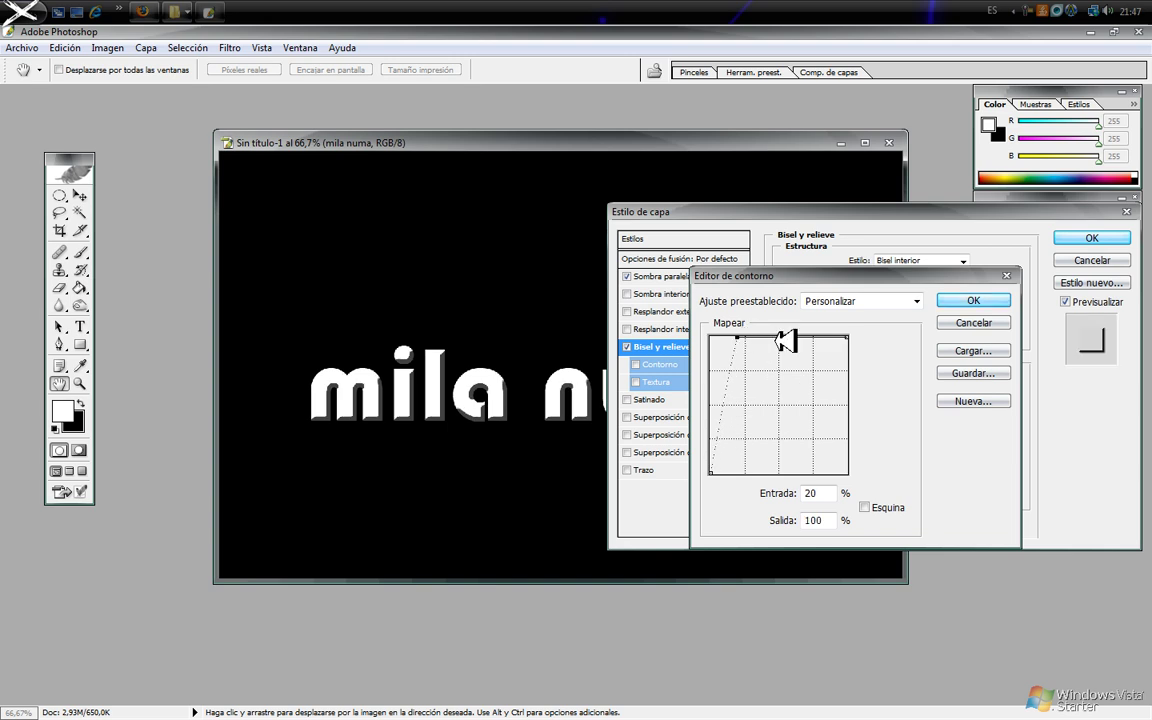
key("ctrl+d")
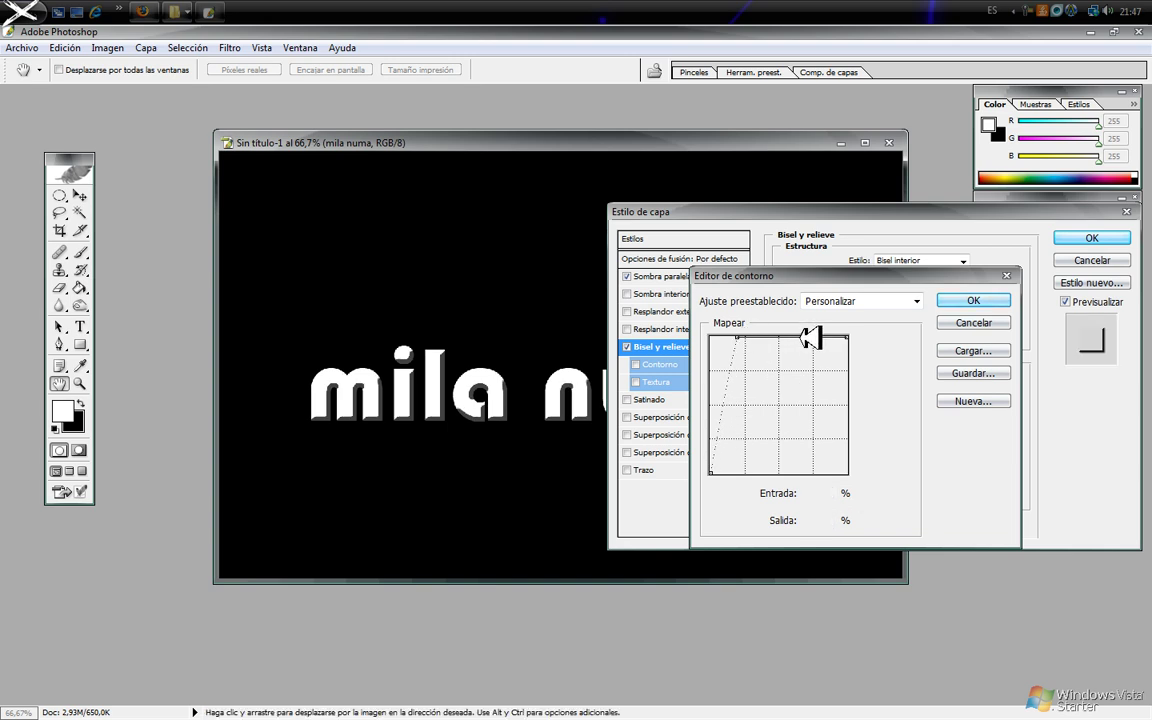
mouse_move(744, 338)
left_mouse_down()
mouse_move(803, 419)
mouse_move(786, 448)
mouse_move(797, 468)
left_mouse_up()
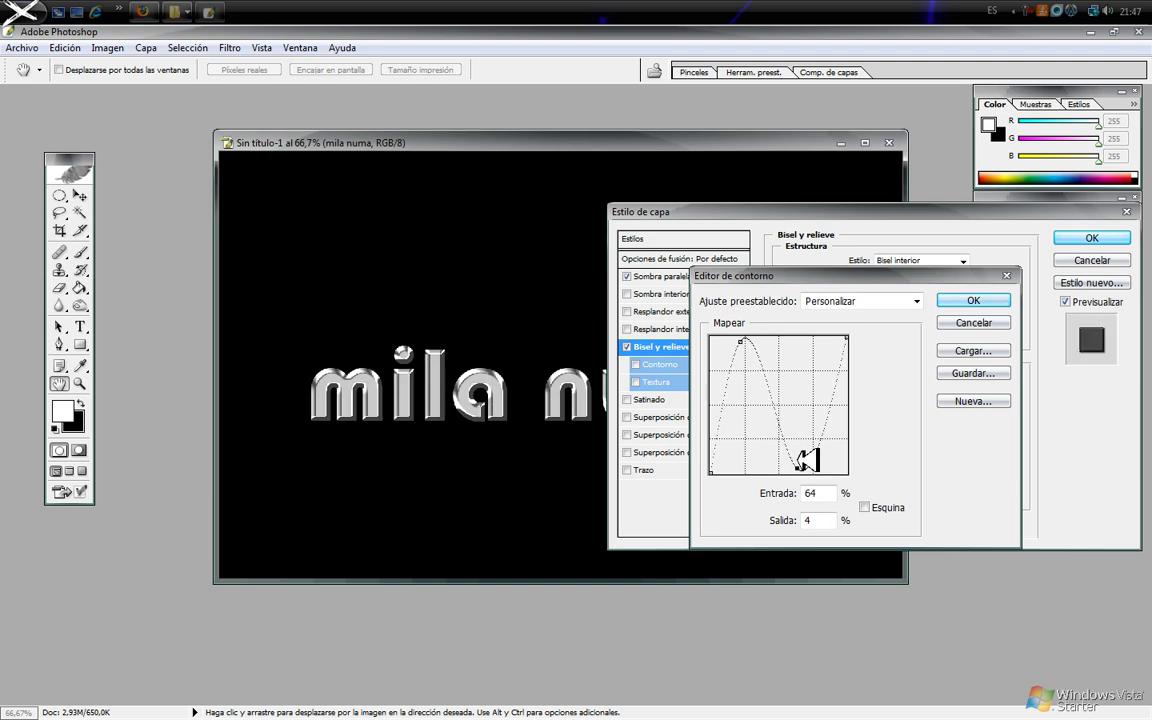
left_click(973, 300)
key("Down")
key("Down")
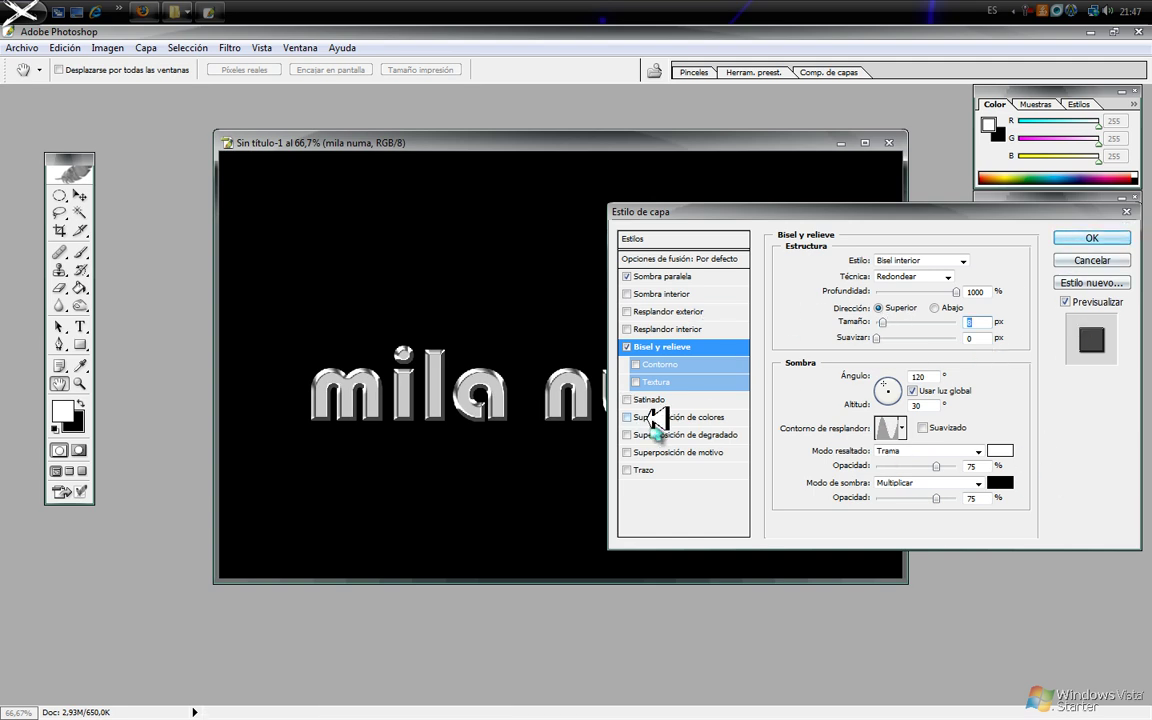
Add a low-opacity Satin effect and apply the drop shadow, bevel and satin style
left_click(655, 400)
mouse_move(886, 275)
left_mouse_down()
mouse_move(849, 281)
mouse_move(862, 278)
left_mouse_up()
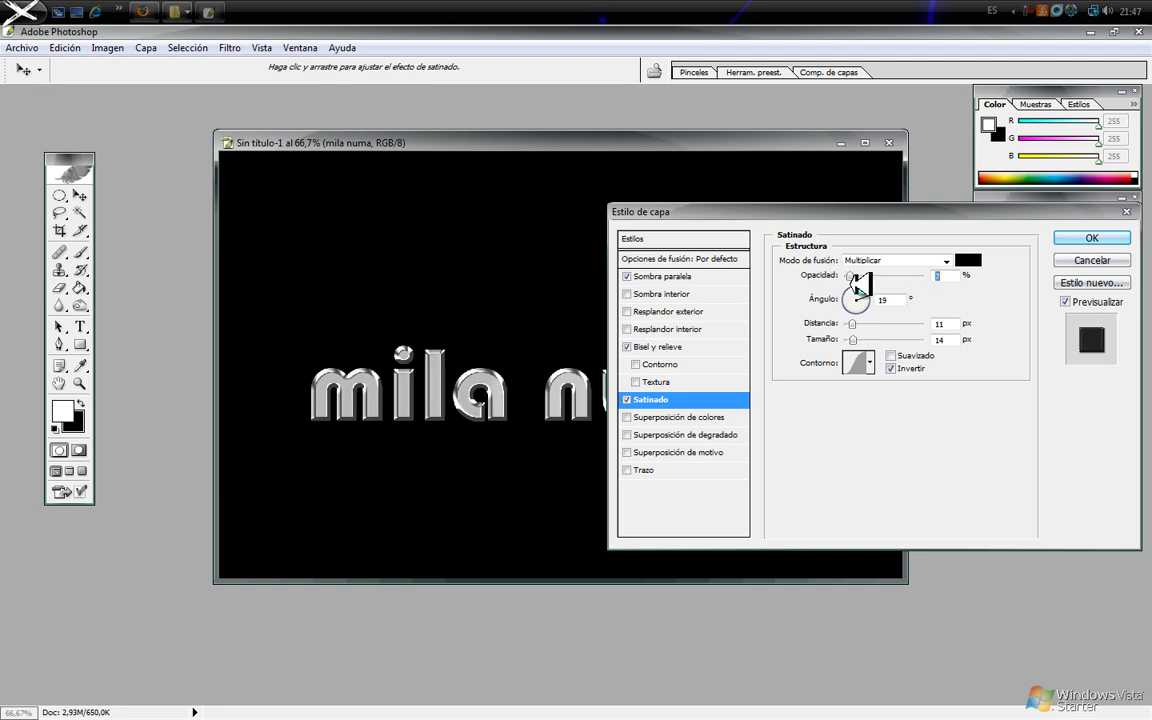
left_click(1080, 236)
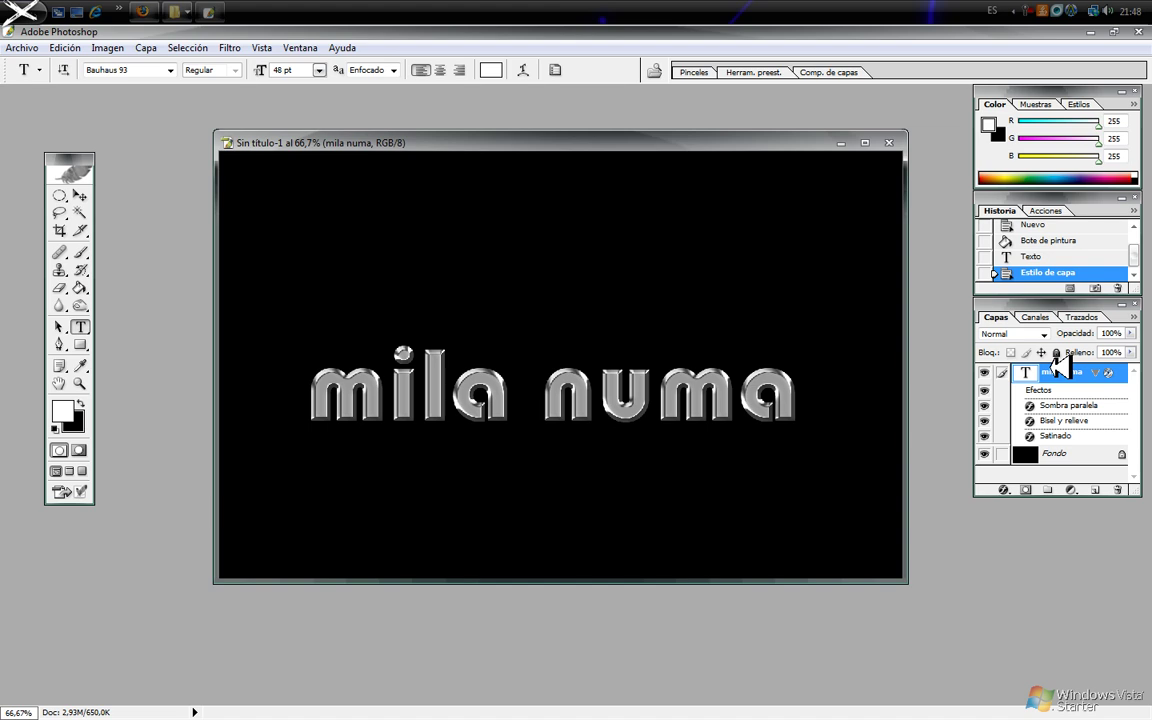
Scale 'mila numa' to about 114.7% width and 136.4% height, then add an empty layer
key("ctrl+t")
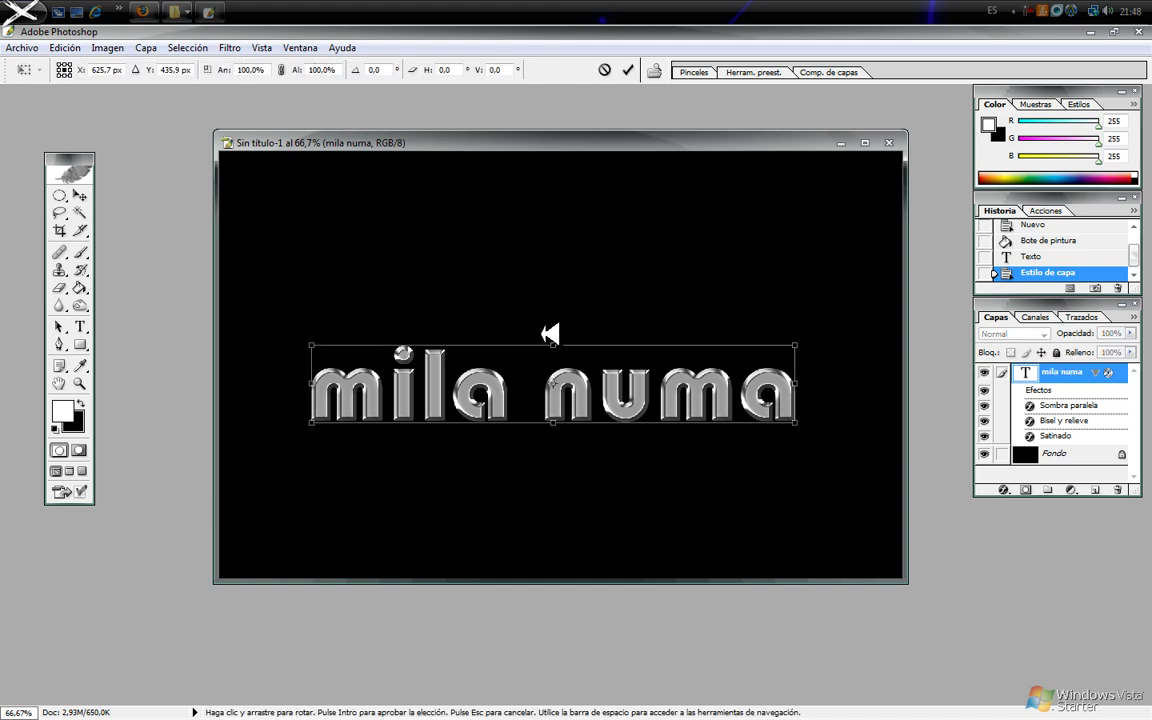
mouse_move(309, 343)
left_mouse_down()
mouse_move(265, 310)
mouse_move(247, 316)
left_mouse_up()
left_click_drag(407, 370, 456, 402)
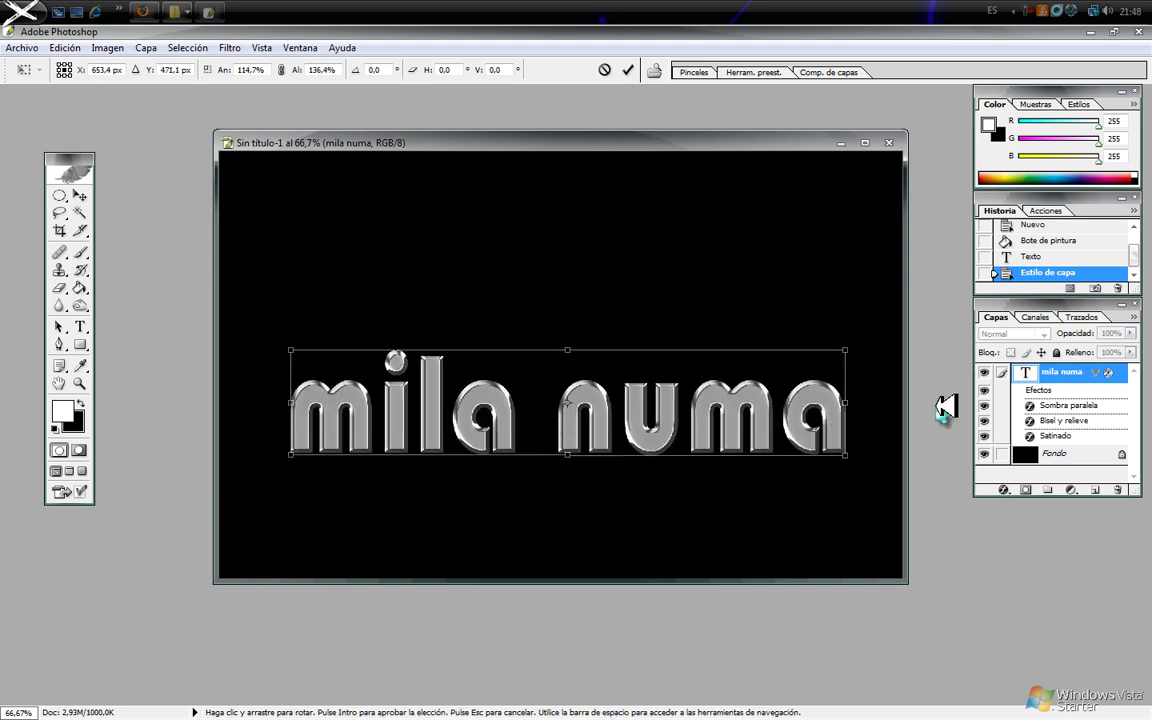
left_click(638, 68)
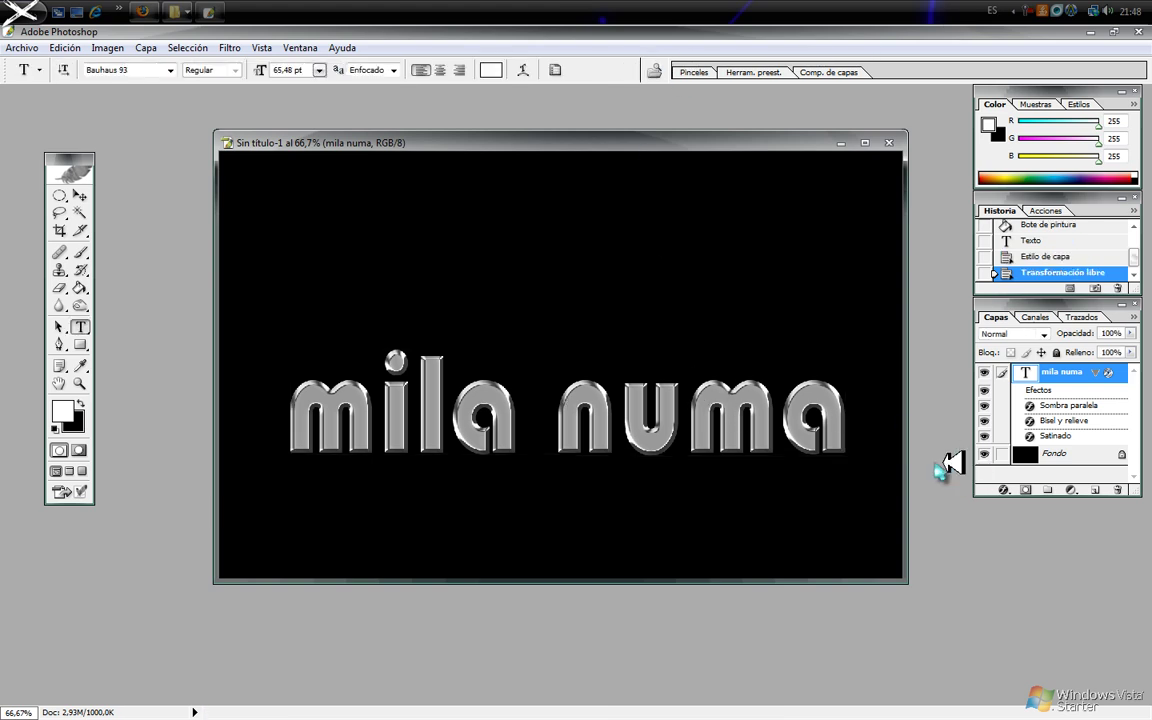
left_click(1096, 490)
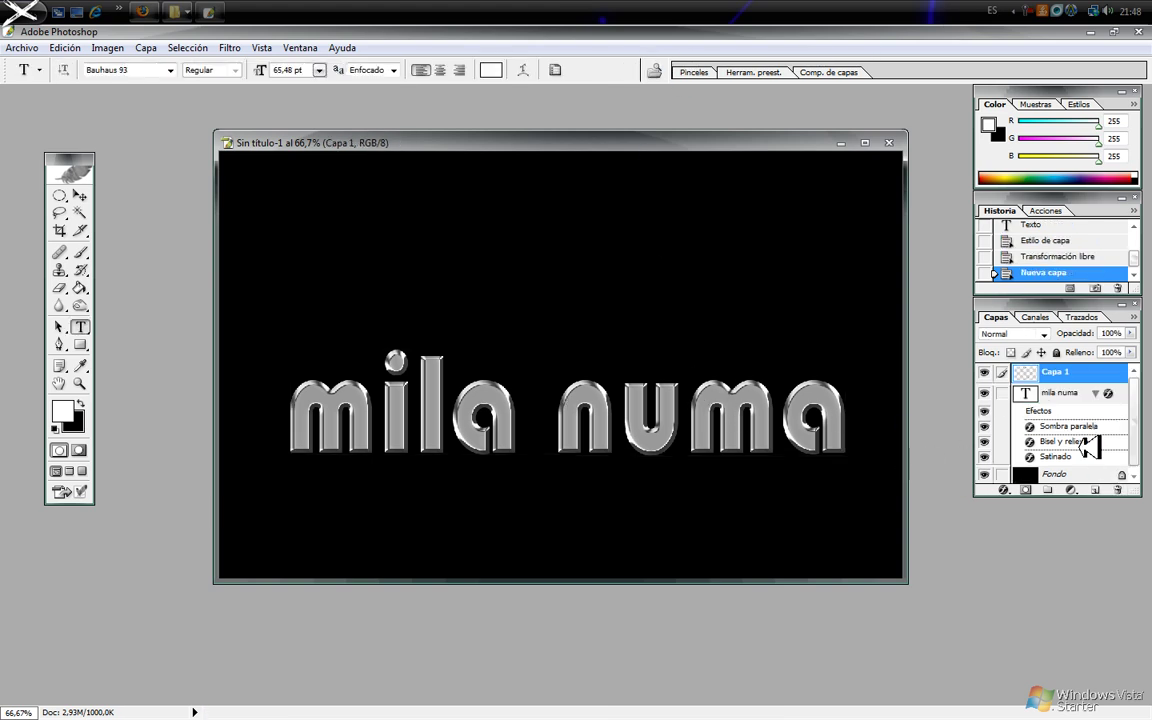
Pick the 309 splatter brush and set the foreground colour to bright magenta
left_click(84, 253)
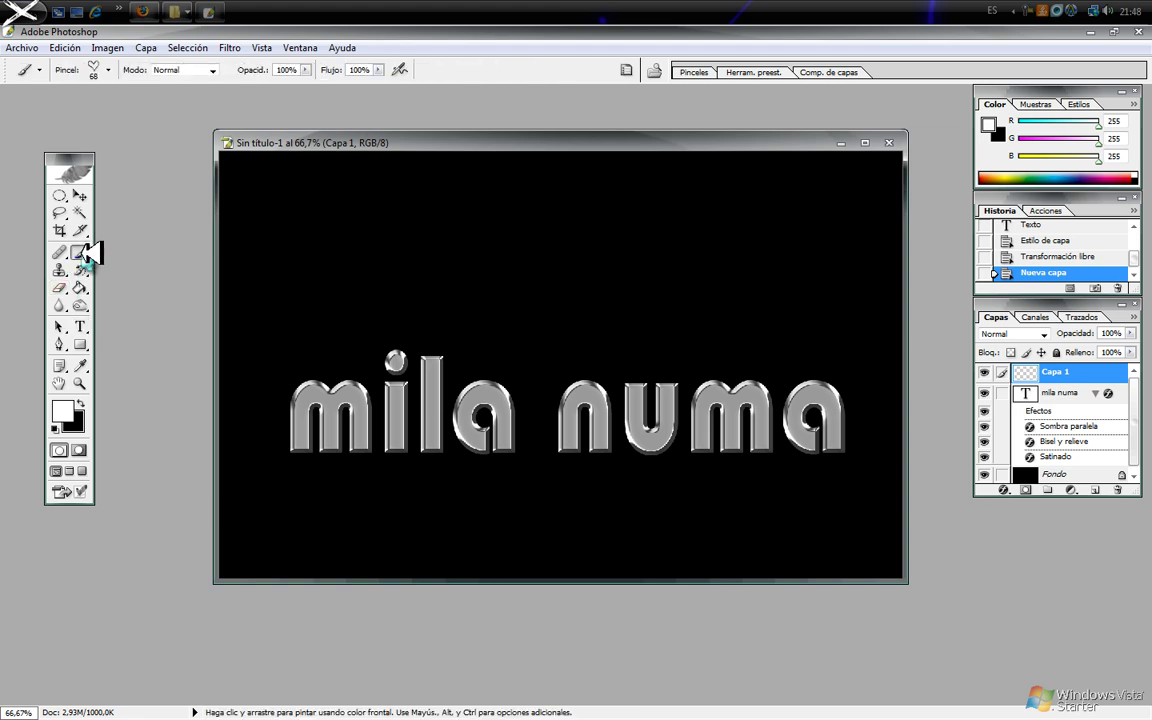
right_click(515, 309)
left_click(687, 446)
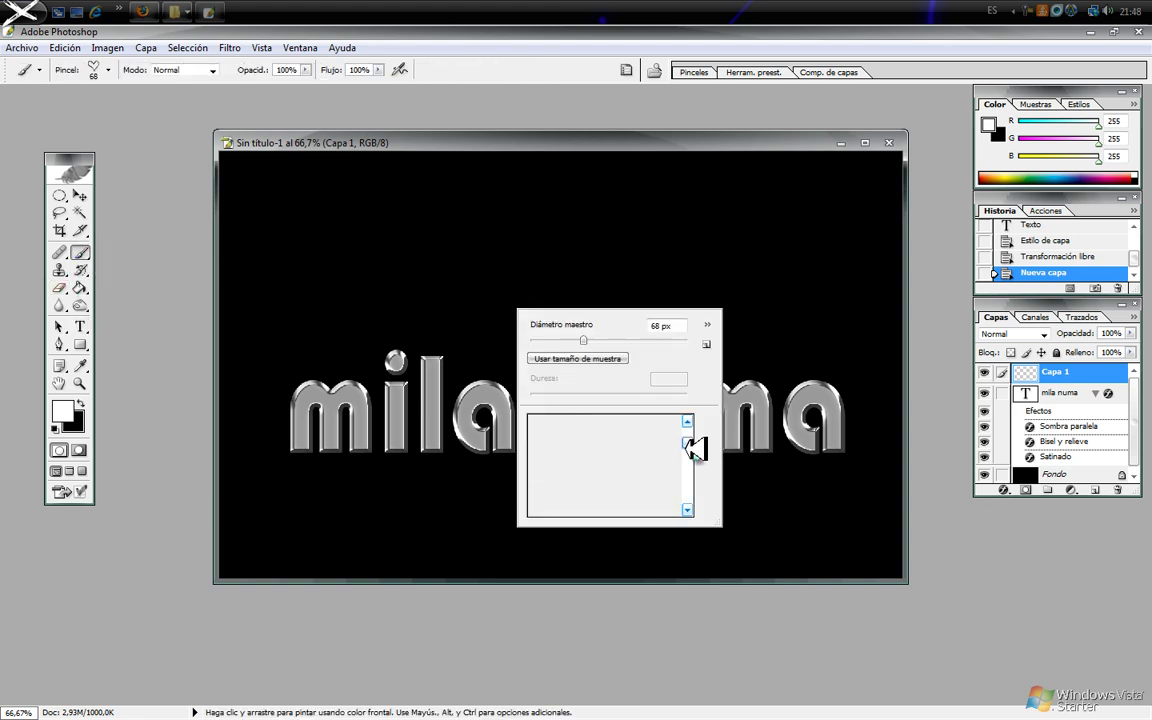
left_click_drag(693, 450, 695, 466)
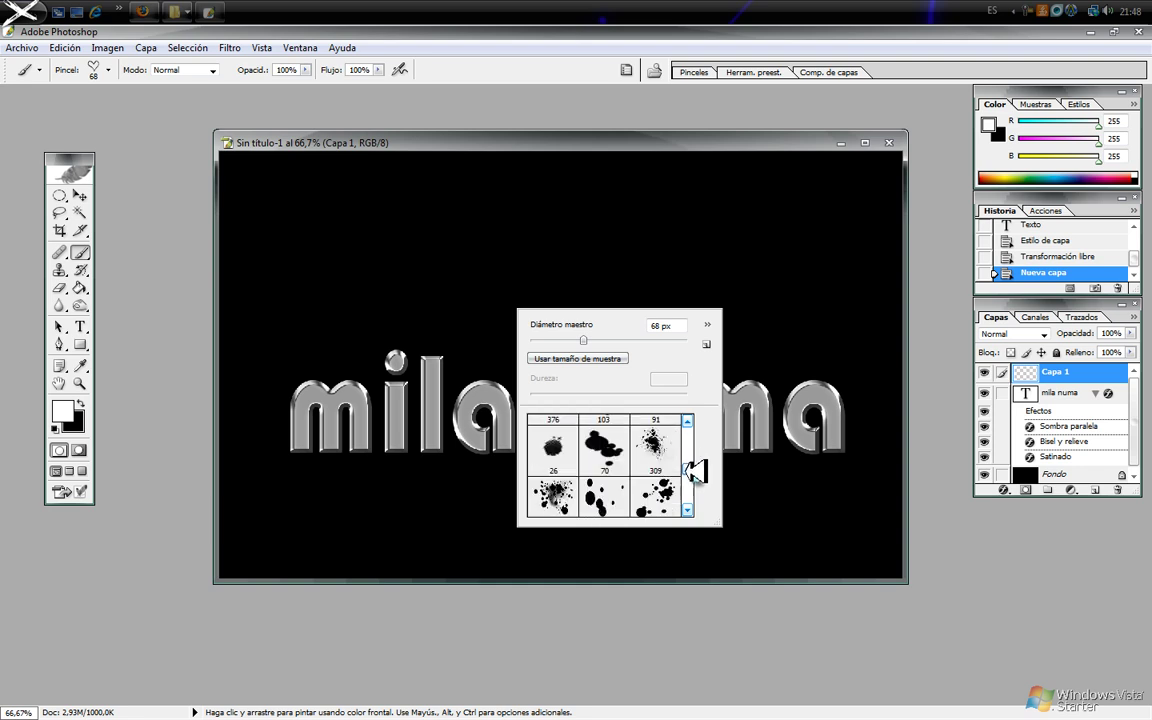
left_click(640, 432)
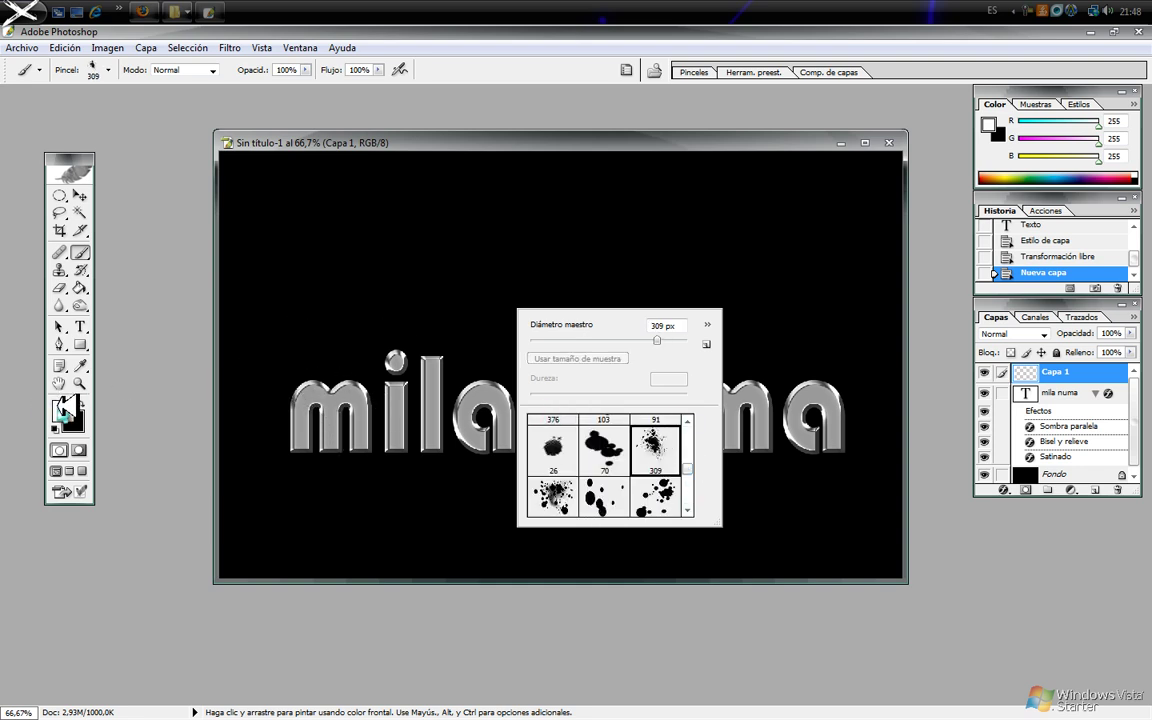
left_click(80, 365)
left_click(62, 411)
left_click_drag(866, 278, 866, 236)
left_click(846, 201)
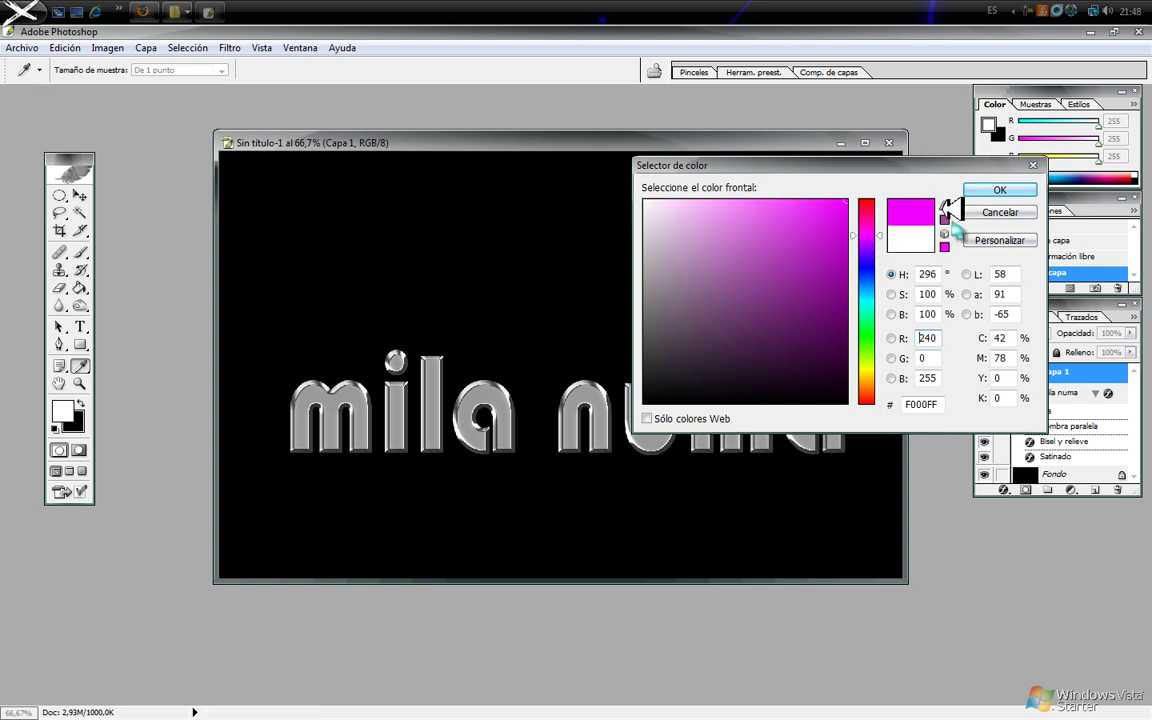
left_click(999, 189)
Enlarge the brush to 384 px and stamp magenta splatters left of centre and over 'la'
right_click(443, 392)
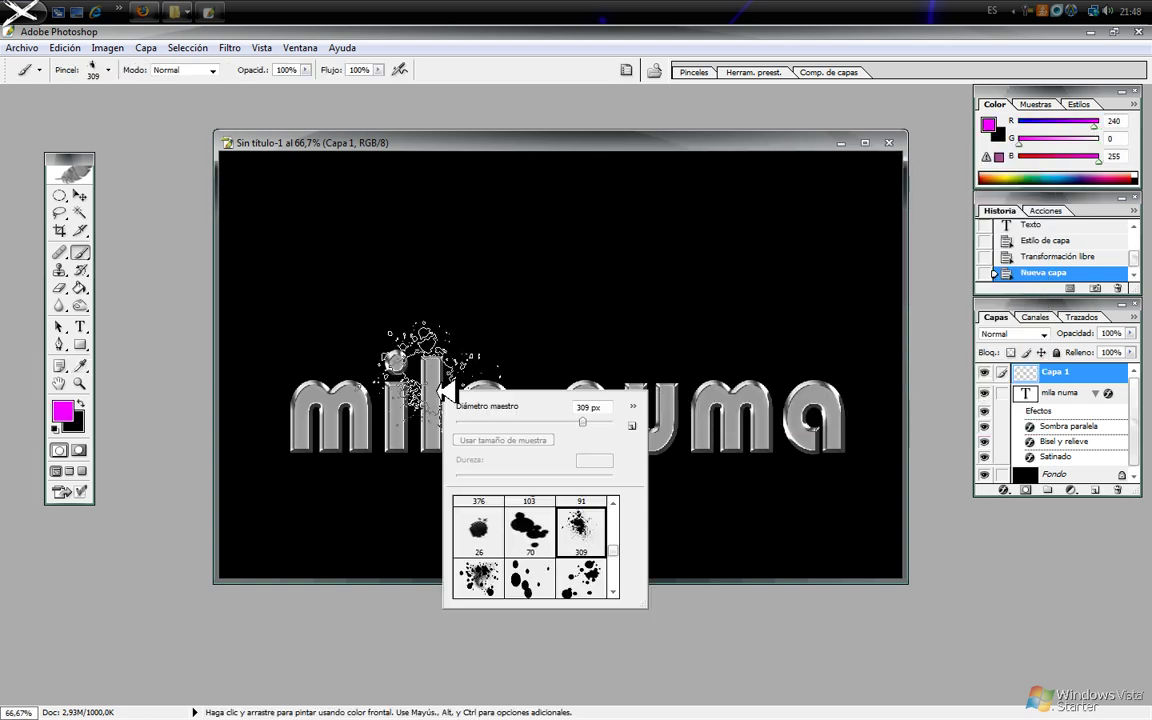
left_click_drag(594, 421, 590, 421)
key("Return")
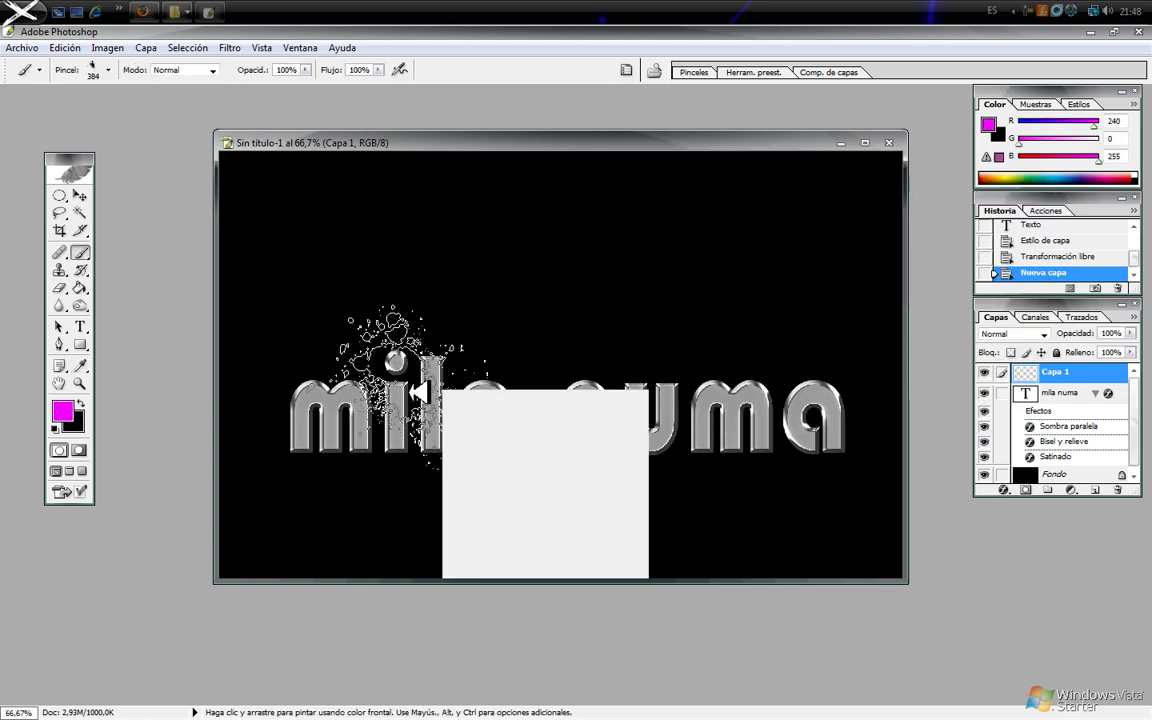
left_click(366, 393)
left_click(490, 410)
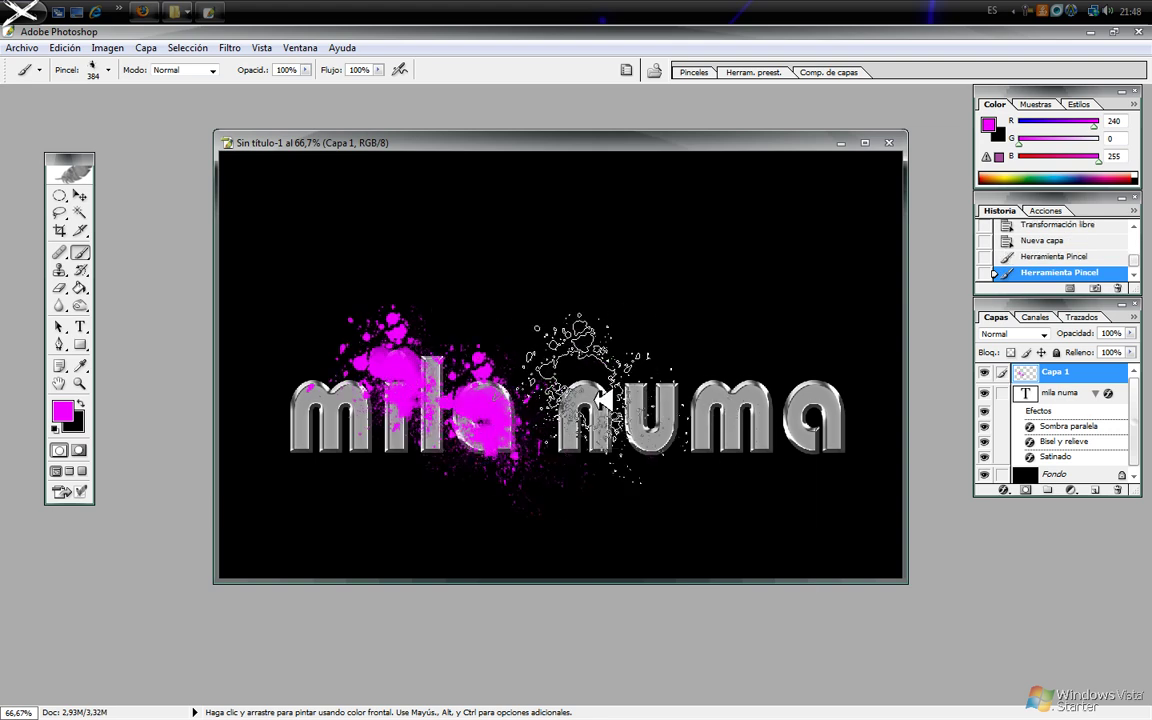
Stamp a splatter near the 'n' with the 91 splatter brush at 153 px
right_click(601, 400)
left_click(740, 583)
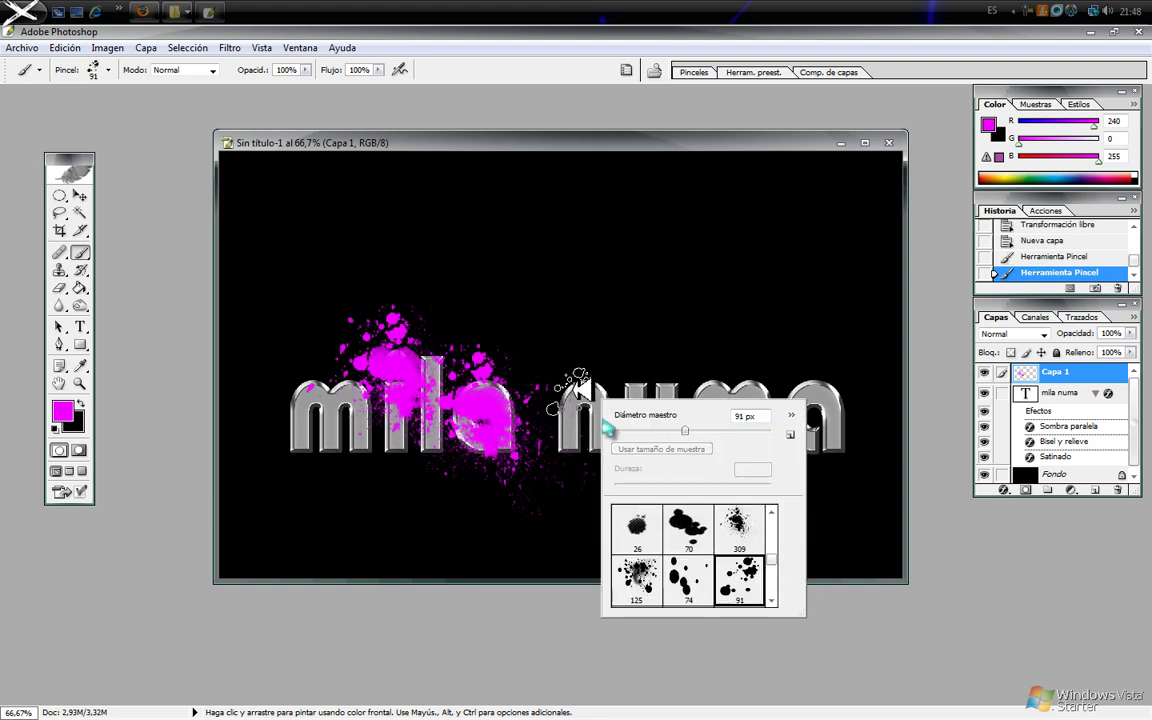
left_click_drag(695, 428, 702, 428)
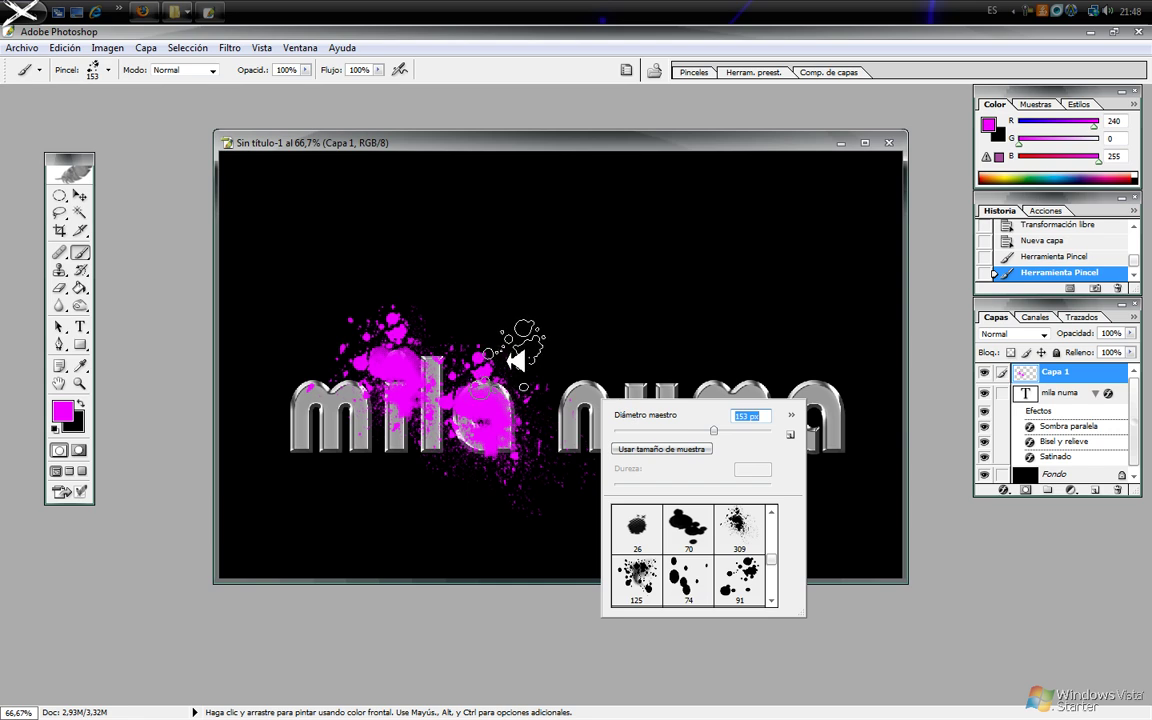
key("Return")
left_click(582, 388)
Stamp splatters over 'numa' and the text centre with the 125 brush at 271, then 106 px
right_click(588, 398)
left_click(619, 577)
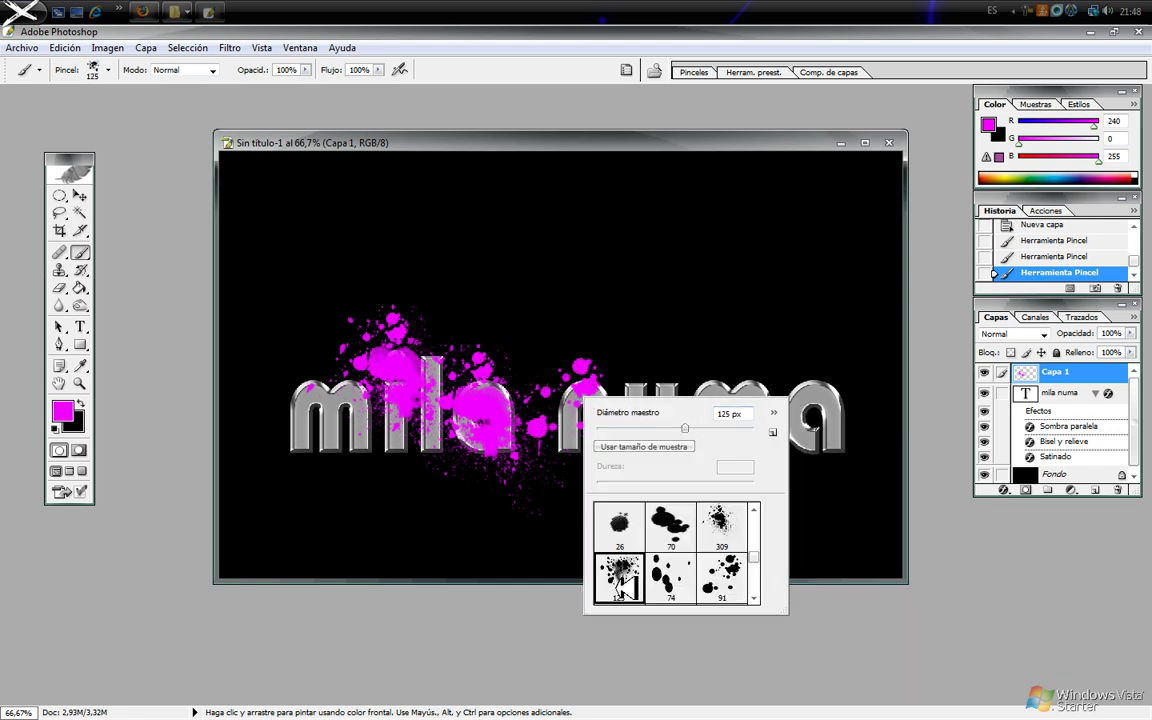
left_click_drag(737, 428, 802, 416)
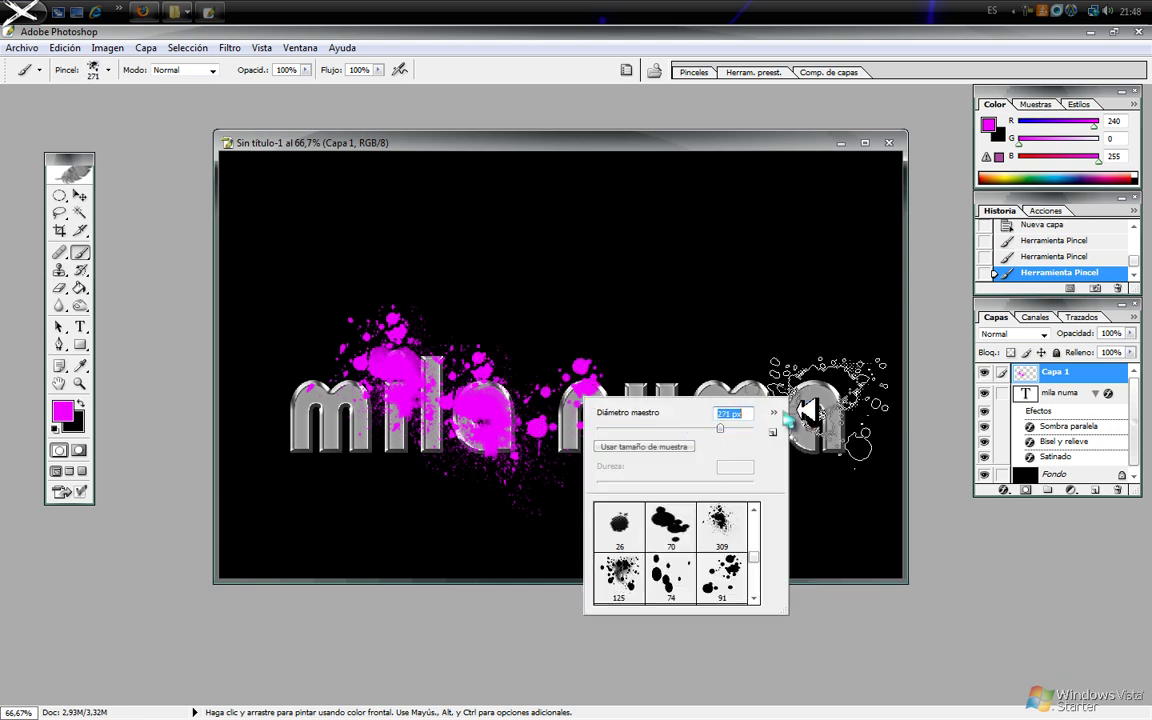
key("Return")
left_click(820, 408)
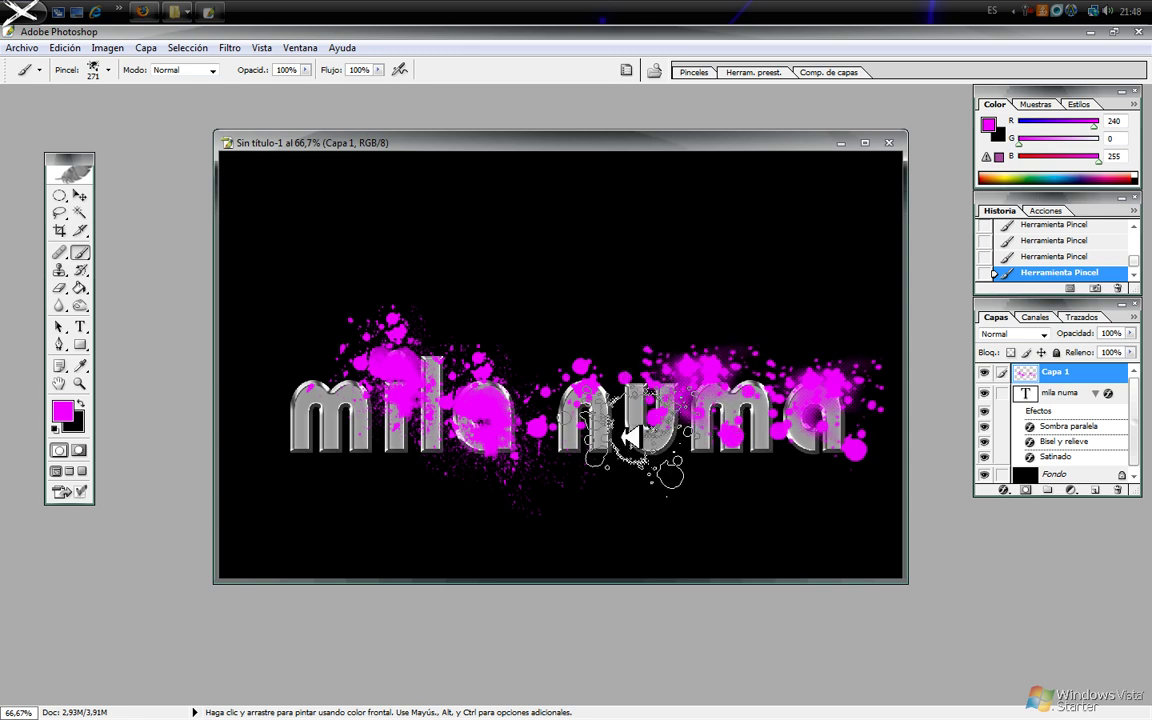
right_click(572, 425)
left_click_drag(639, 457, 668, 453)
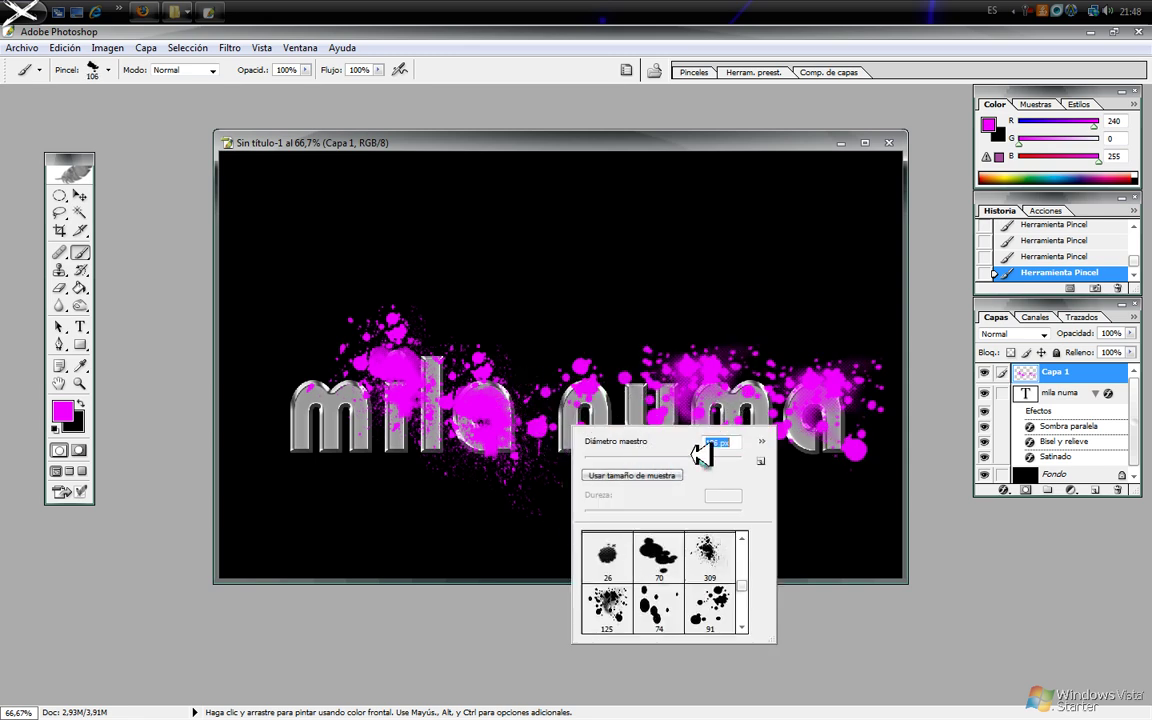
left_click(565, 396)
Stamp a splatter below the text with the 165 splatter brush at 445 px
right_click(621, 387)
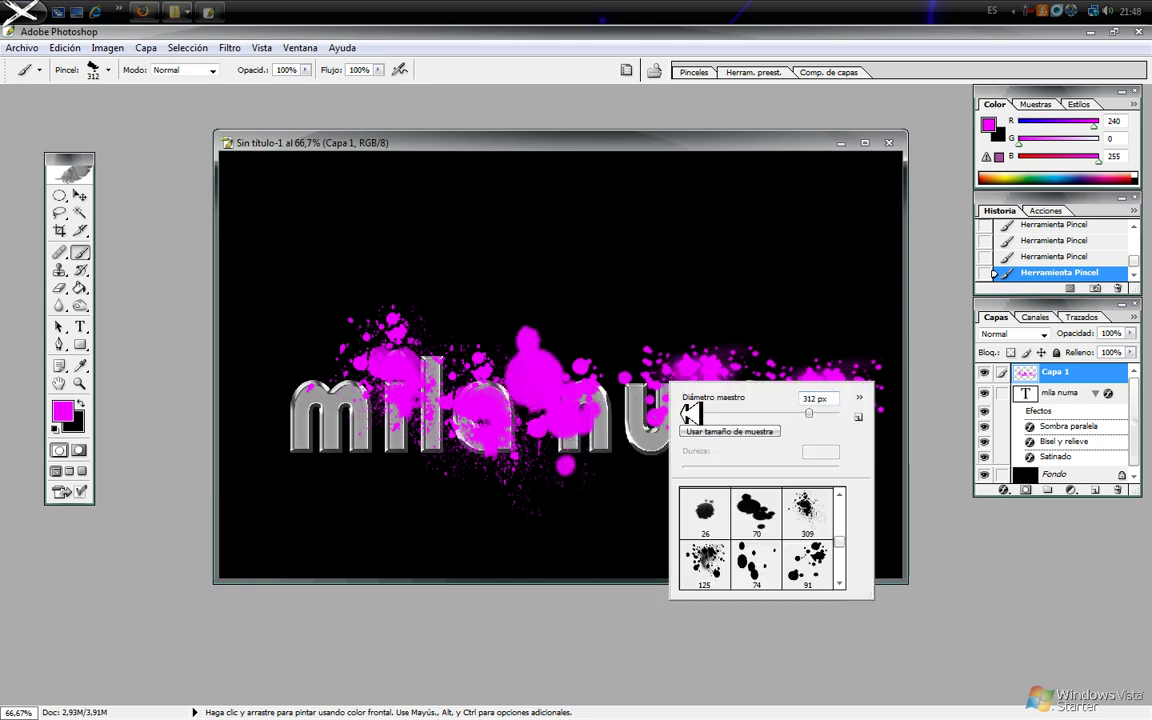
left_click(840, 581)
left_click(840, 581)
left_click(756, 560)
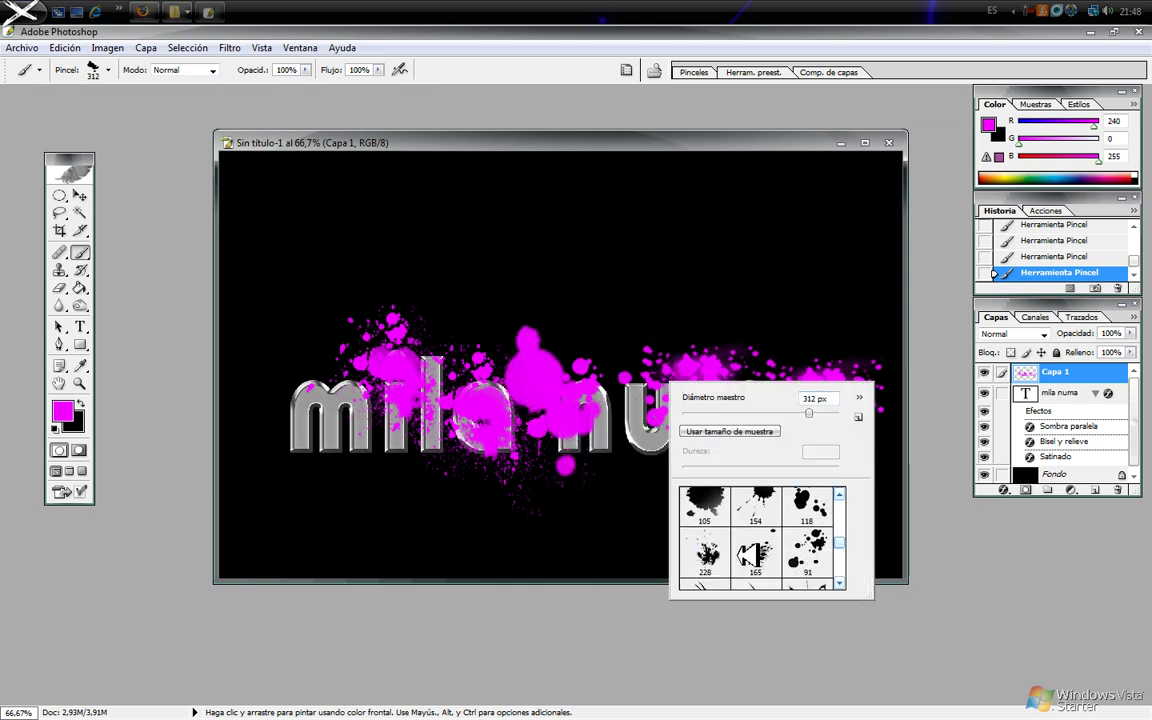
left_click_drag(790, 422, 821, 414)
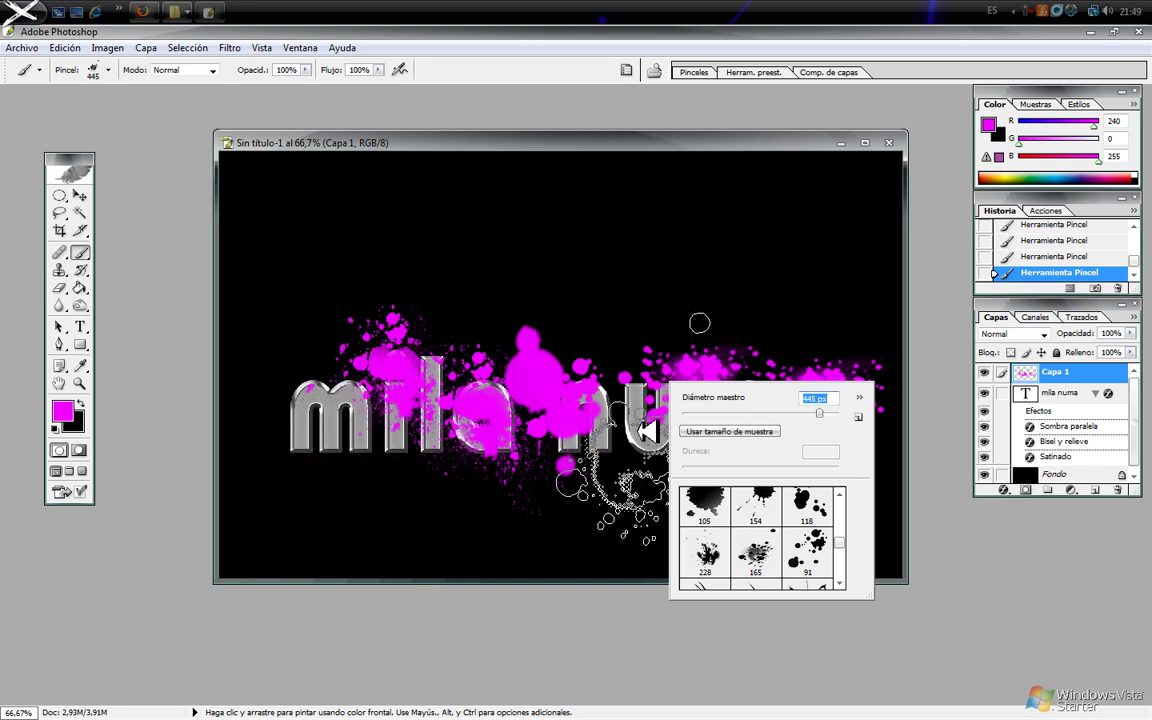
left_click(575, 400)
Resize the brush to 394 px and stamp a magenta splatter around the 'm'
right_click(637, 425)
left_click(695, 472)
left_click_drag(748, 447, 805, 447)
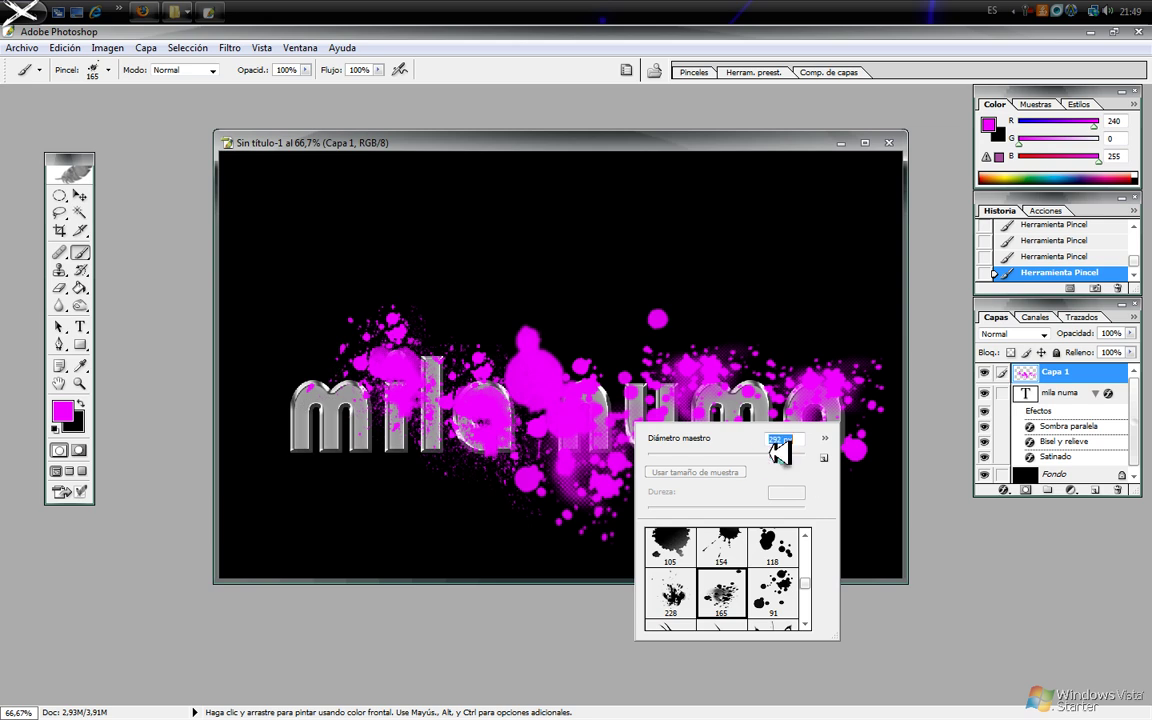
left_click(330, 420)
left_click(330, 420)
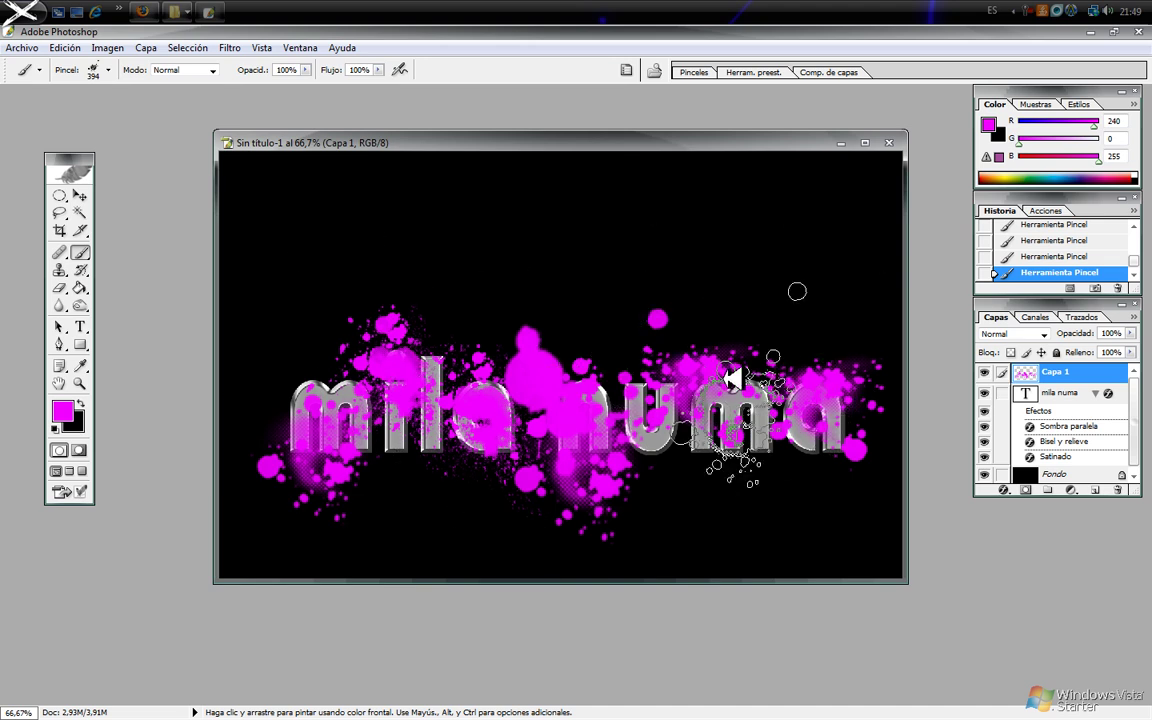
right_click(590, 367)
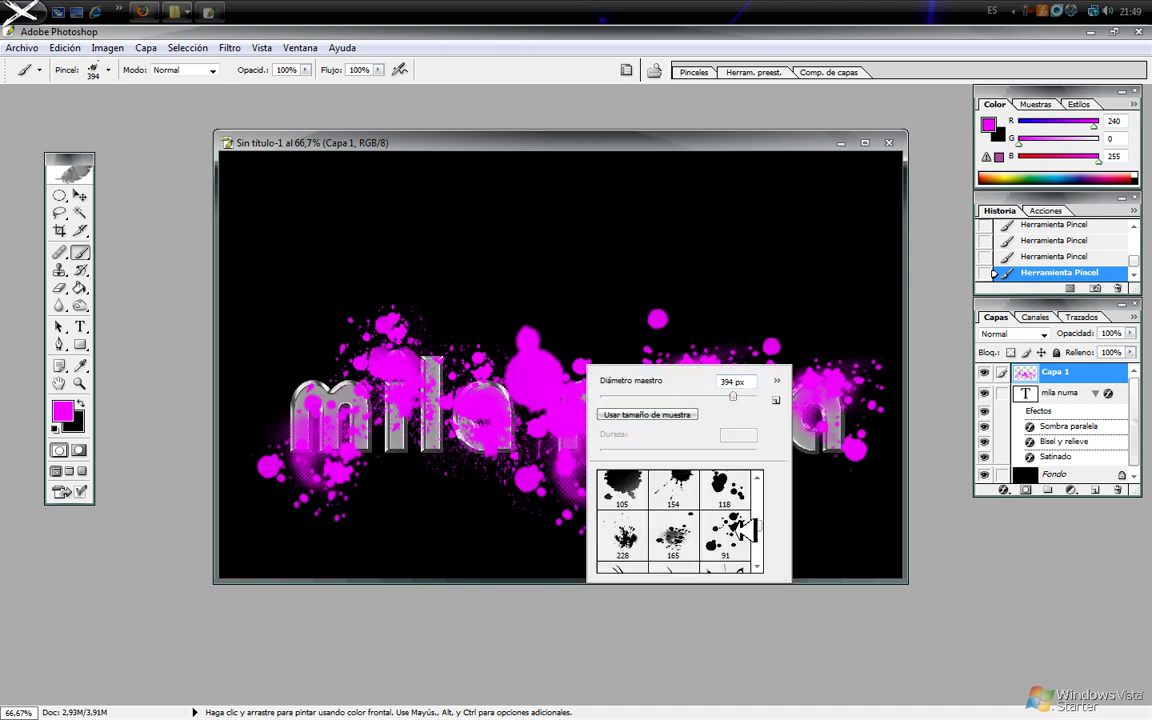
Choose the 513 grass brush and stamp magenta streaks near the top centre
left_click(757, 566)
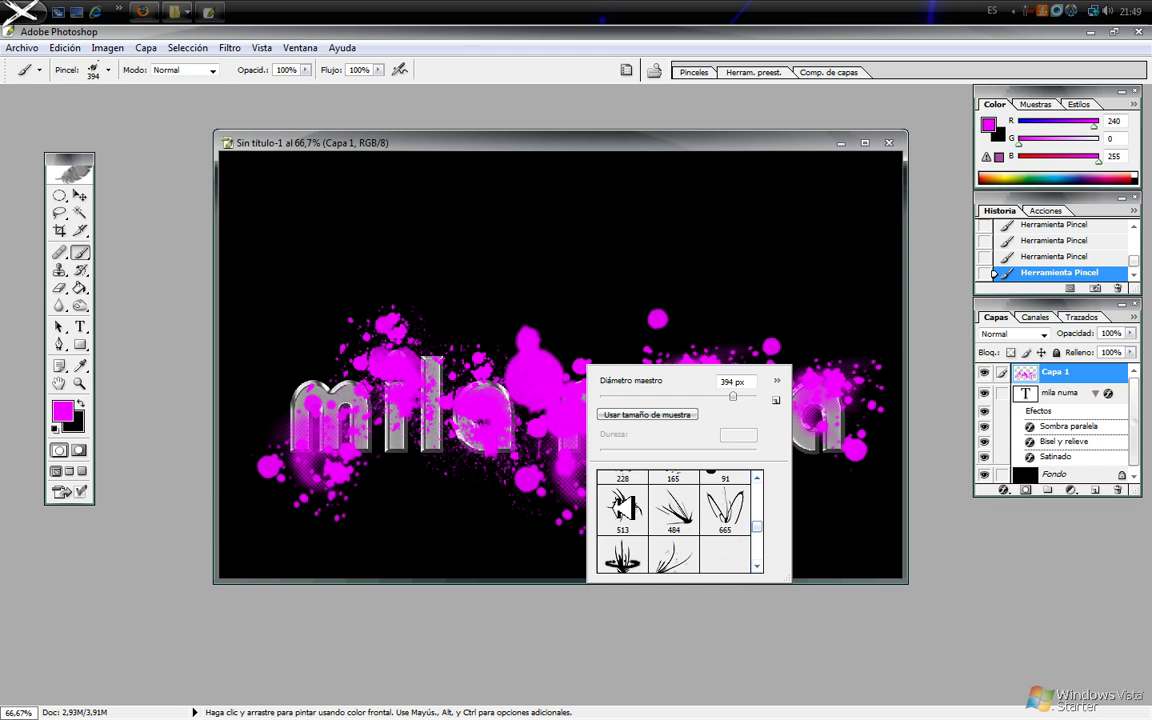
left_click(628, 505)
left_click(556, 238)
left_click(553, 240)
left_click(597, 277)
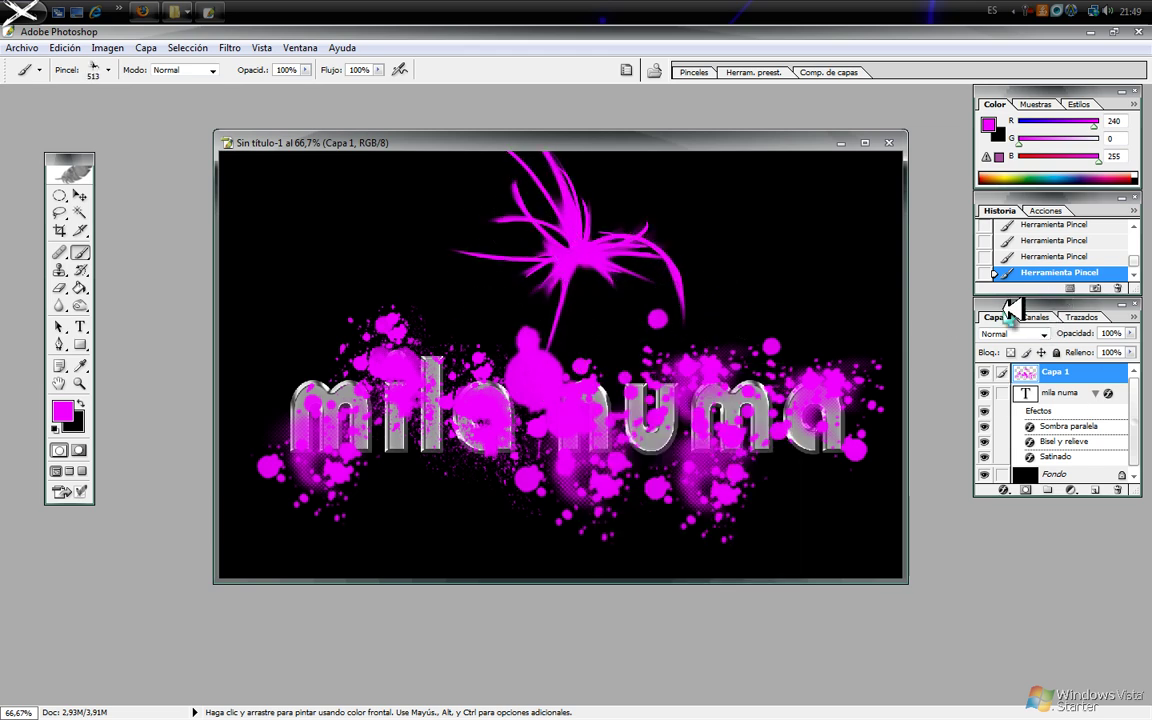
Undo the stray top stamp, add a magenta streak over 'mila', and duplicate Capa 1
key("ctrl+z")
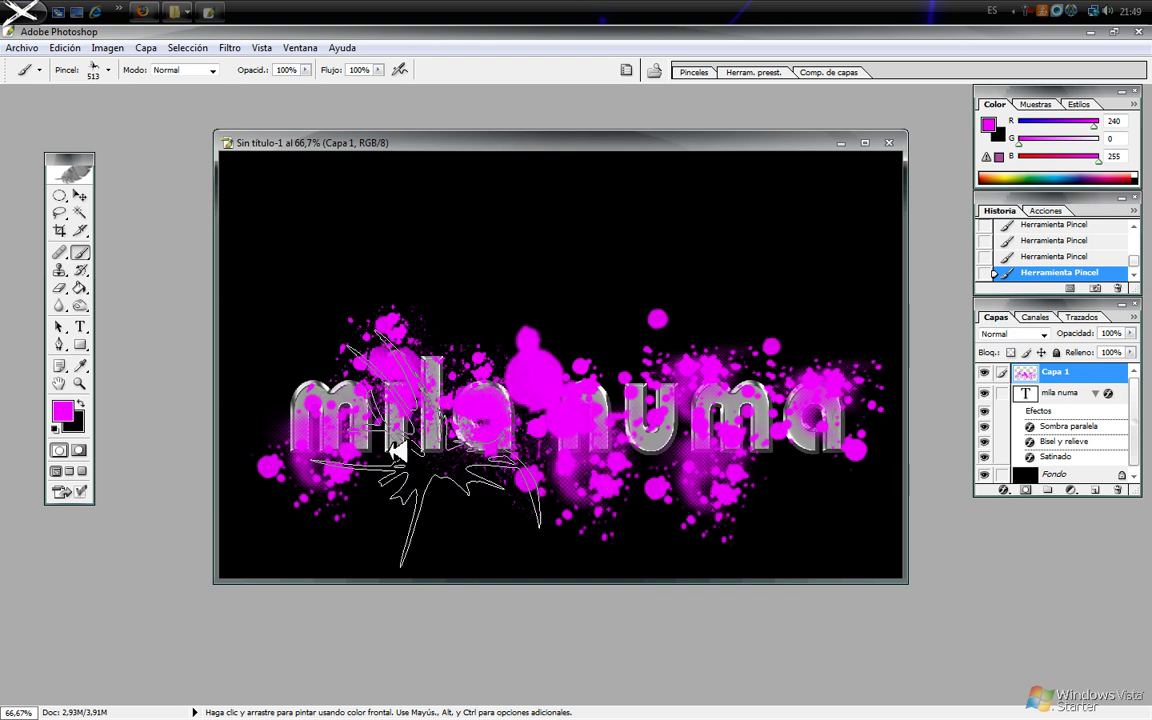
left_click(428, 413)
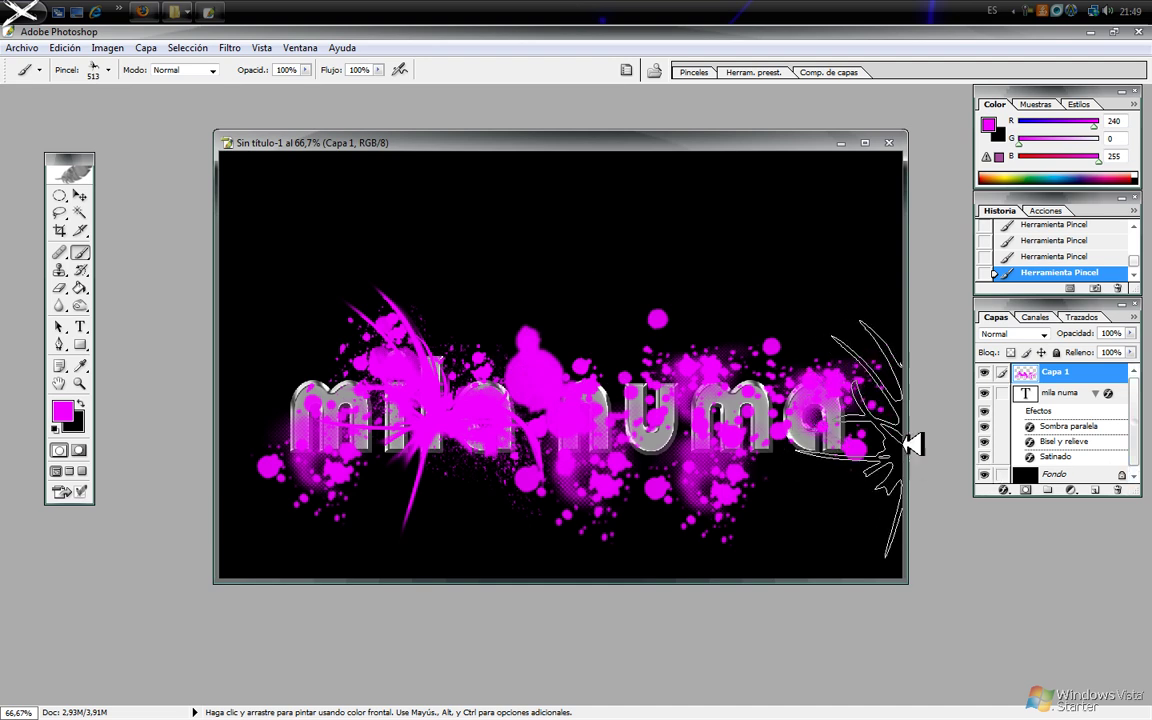
left_click_drag(1050, 372, 1094, 489)
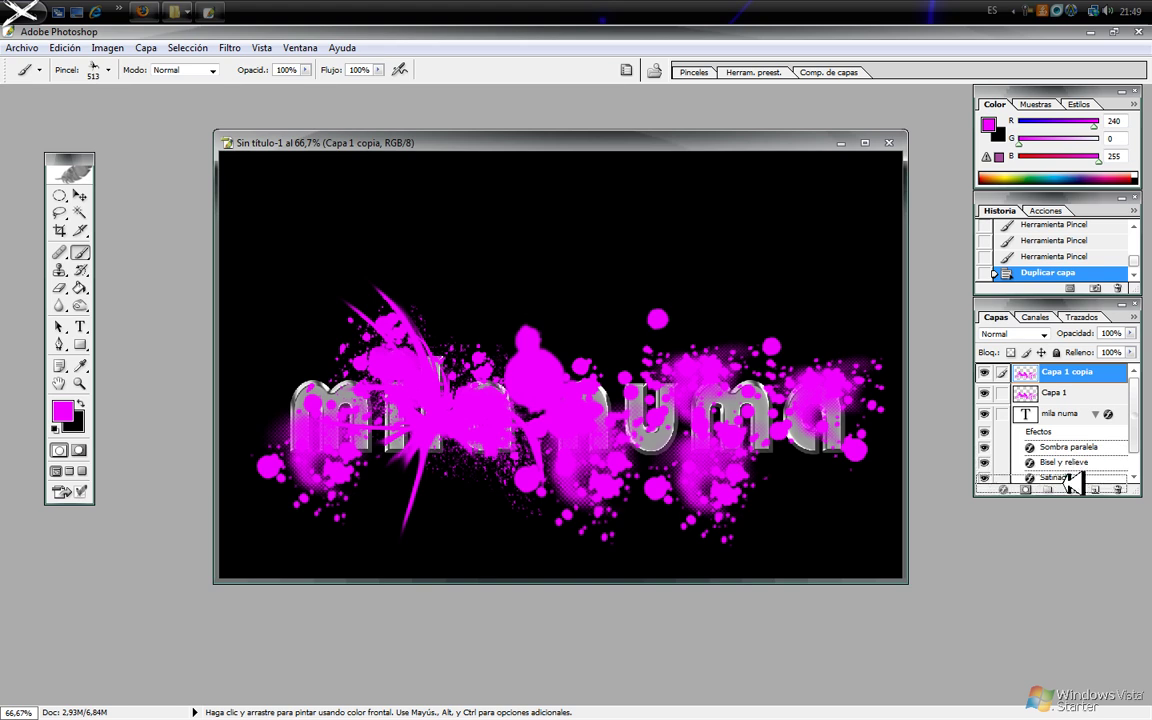
Move Capa 1 copia below the 'mila numa' text layer
left_click_drag(1070, 482, 1073, 479)
scroll(1136, 398, "down", 2)
scroll(1136, 398, "up", 2)
With Capa 1 active, load the 'mila numa' letter outlines as a selection
left_click(1040, 395)
left_click(1065, 372)
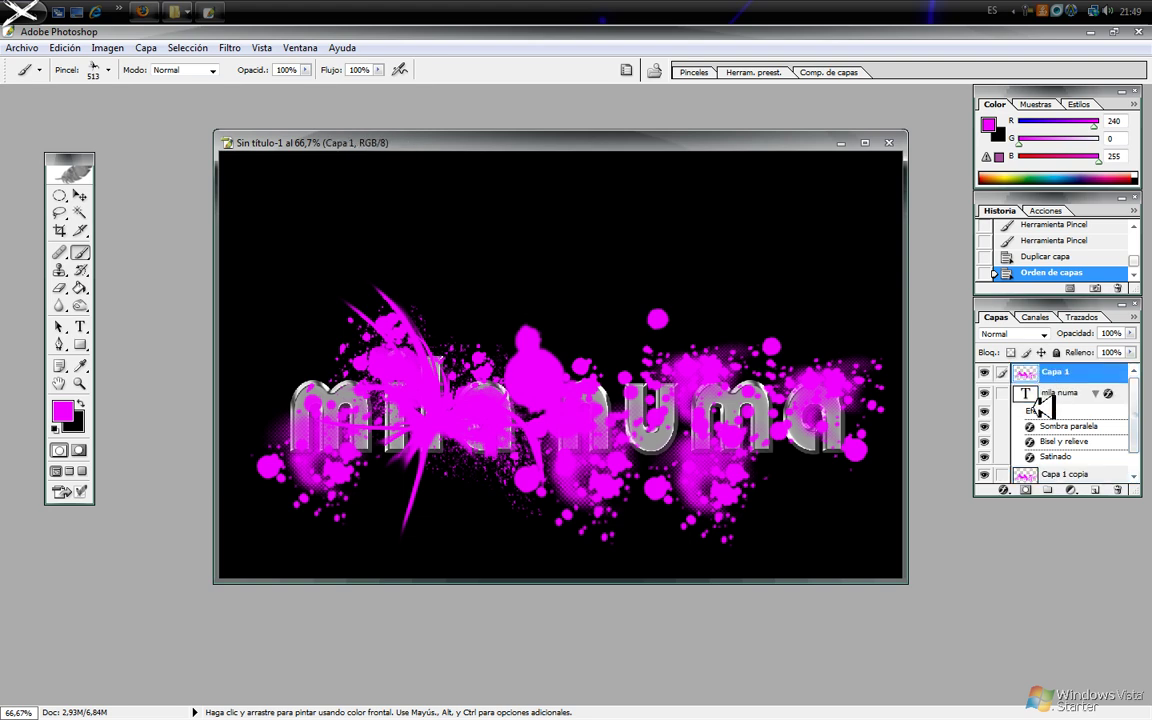
left_click(1038, 394)
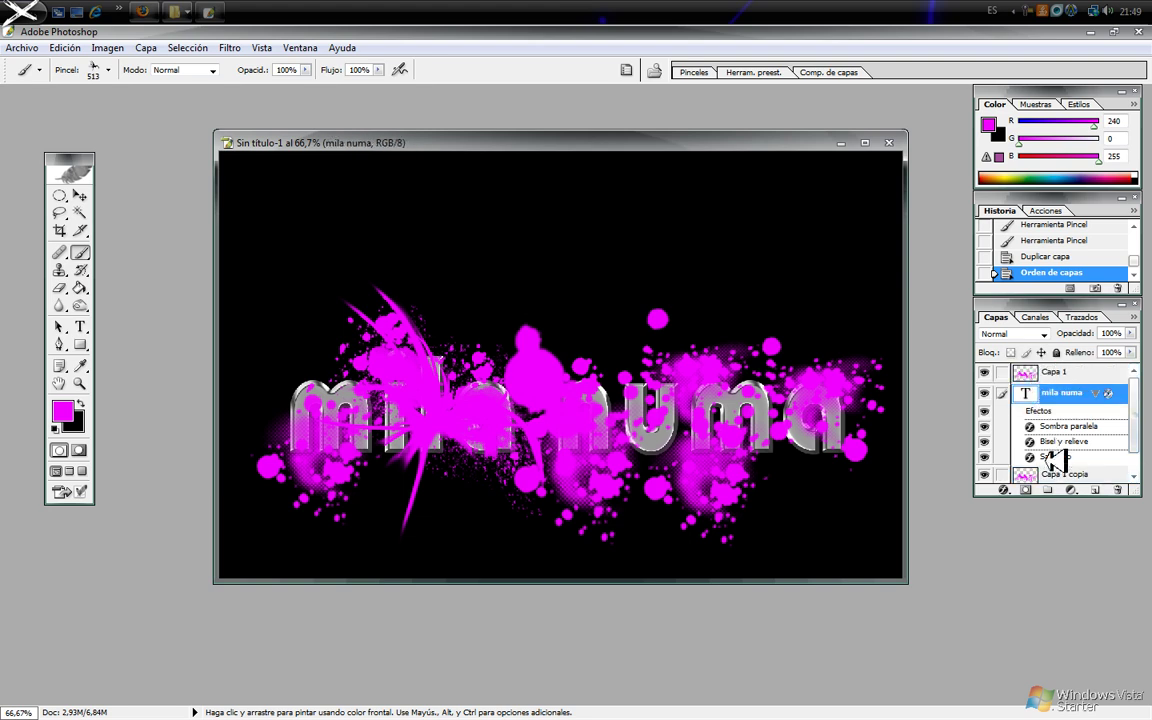
left_click(1050, 474)
left_click(1055, 372)
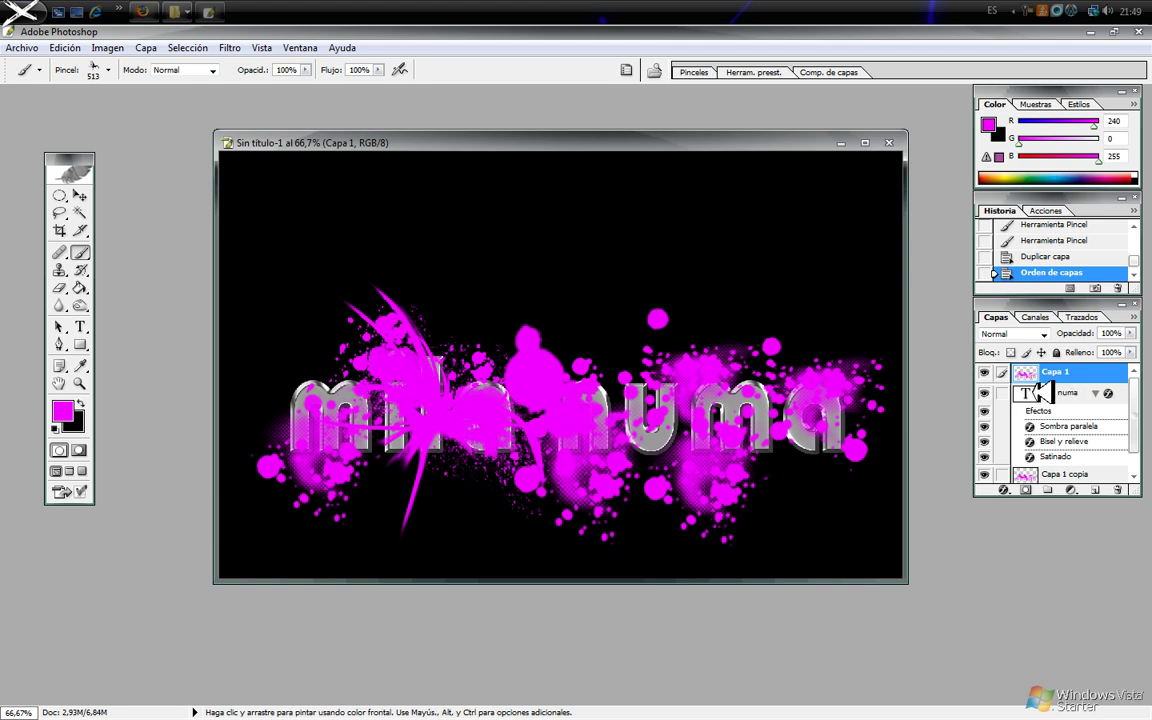
left_click(1062, 393, "ctrl")
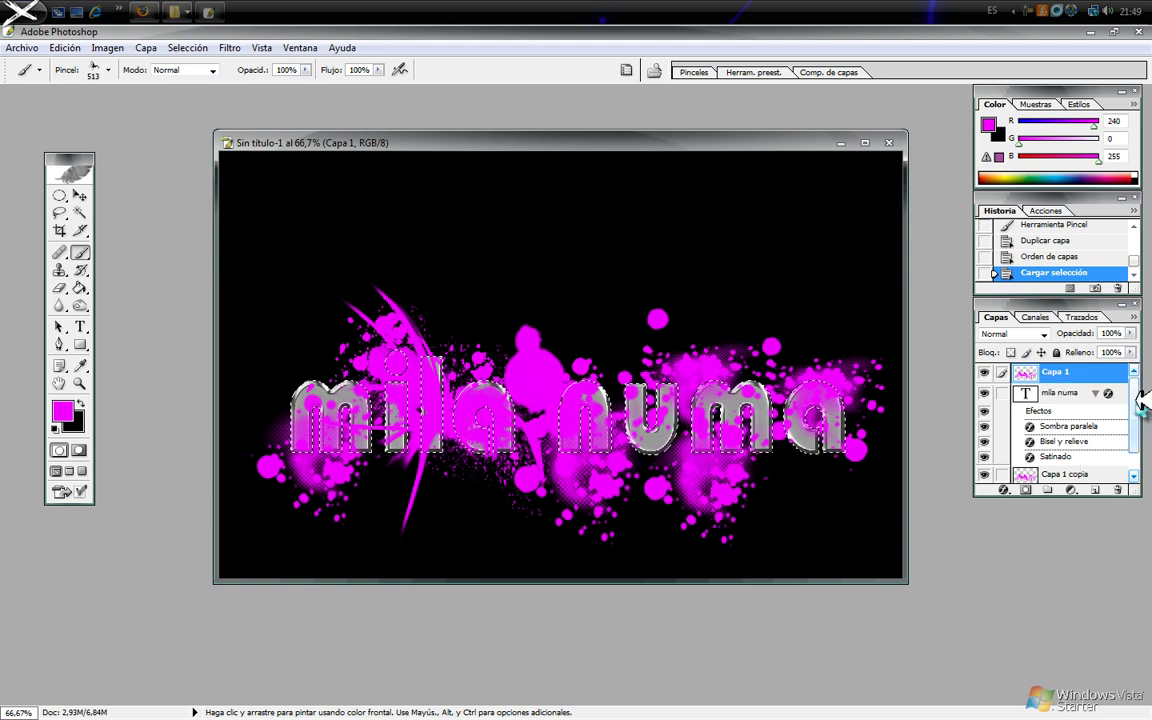
Invert the selection, delete Capa 1's paint outside the letters, then deselect
key("ctrl+shift+i")
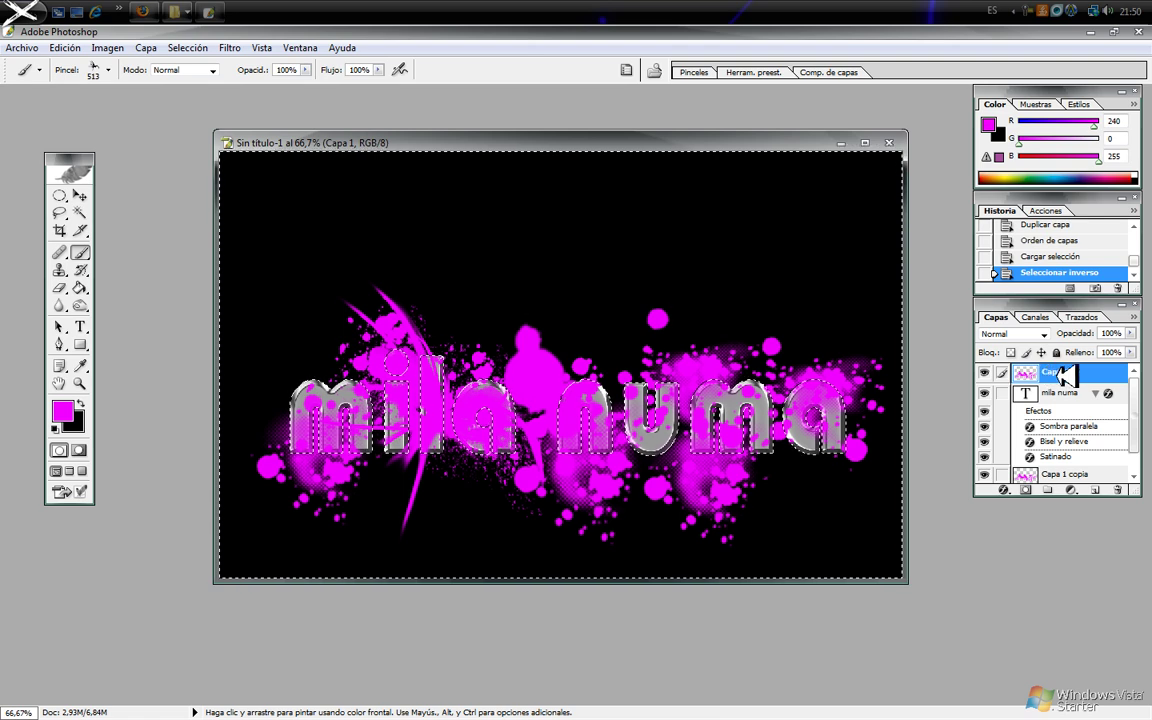
key("Delete")
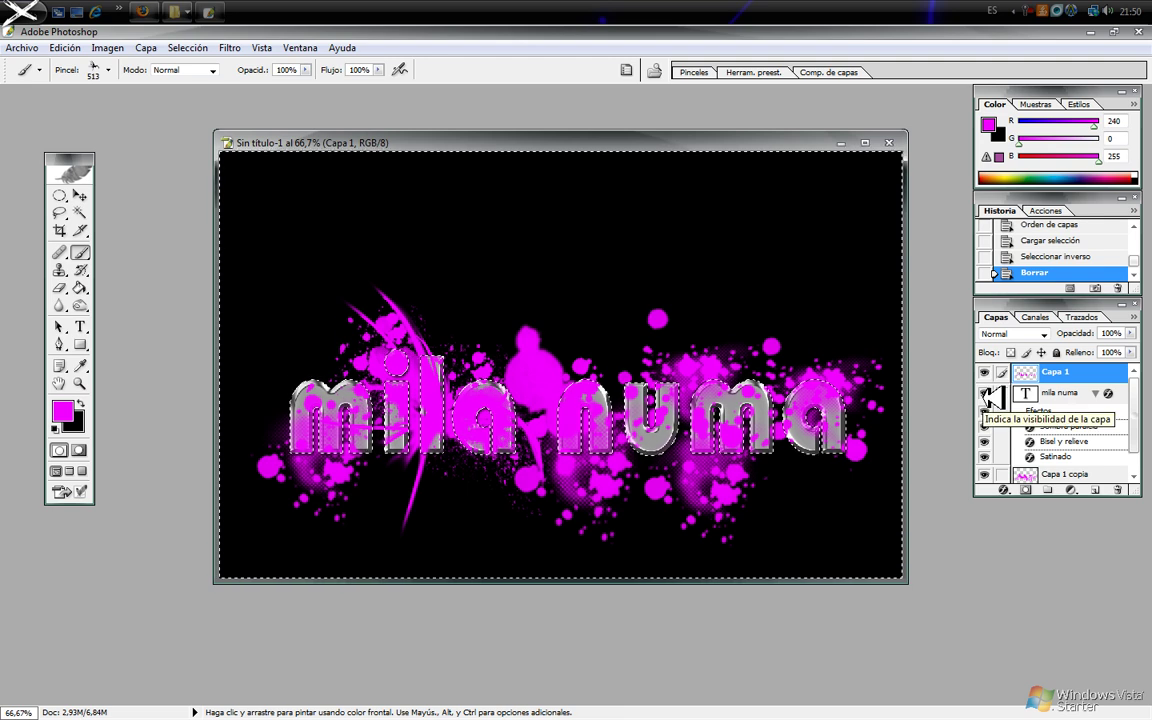
key("ctrl+d")
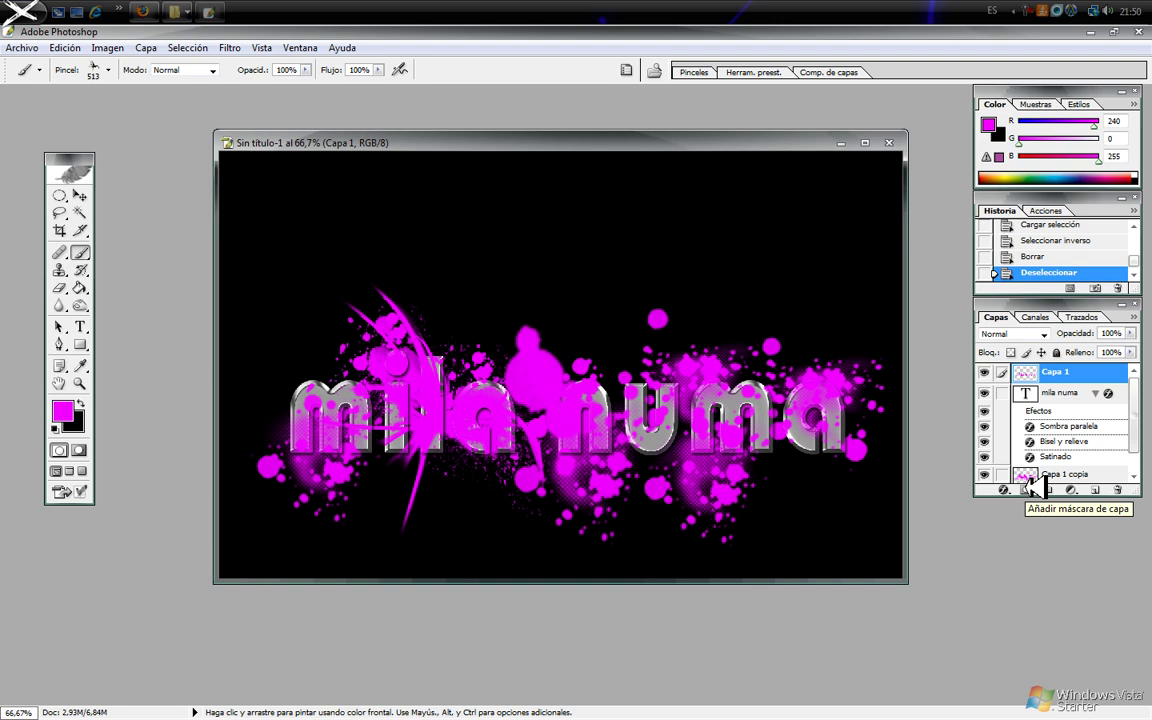
Add a layer mask to Capa 1 and set a soft round brush to 50 px
left_click(1030, 484)
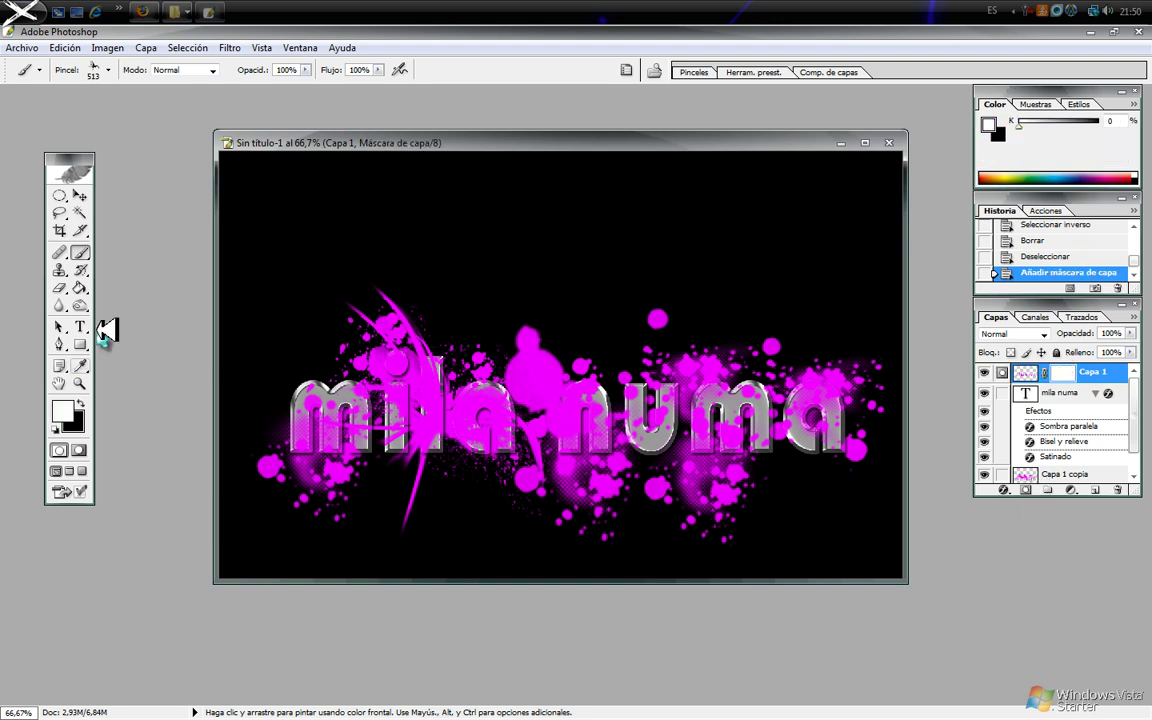
right_click(384, 310)
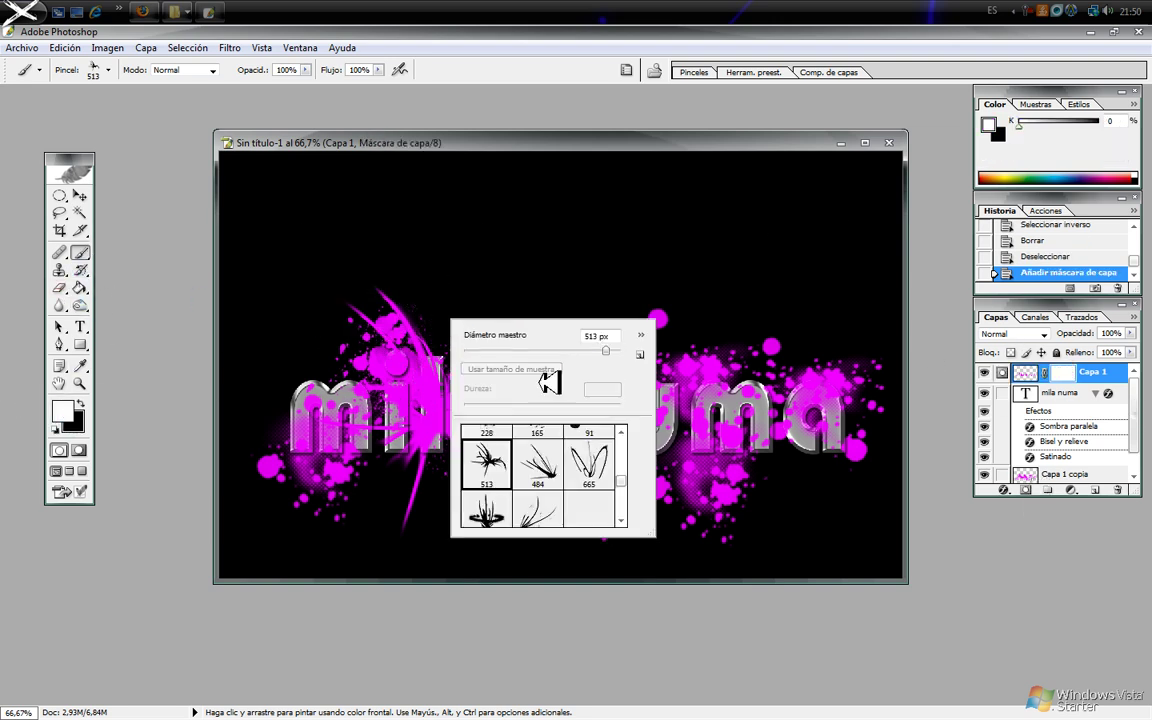
left_click_drag(621, 482, 621, 445)
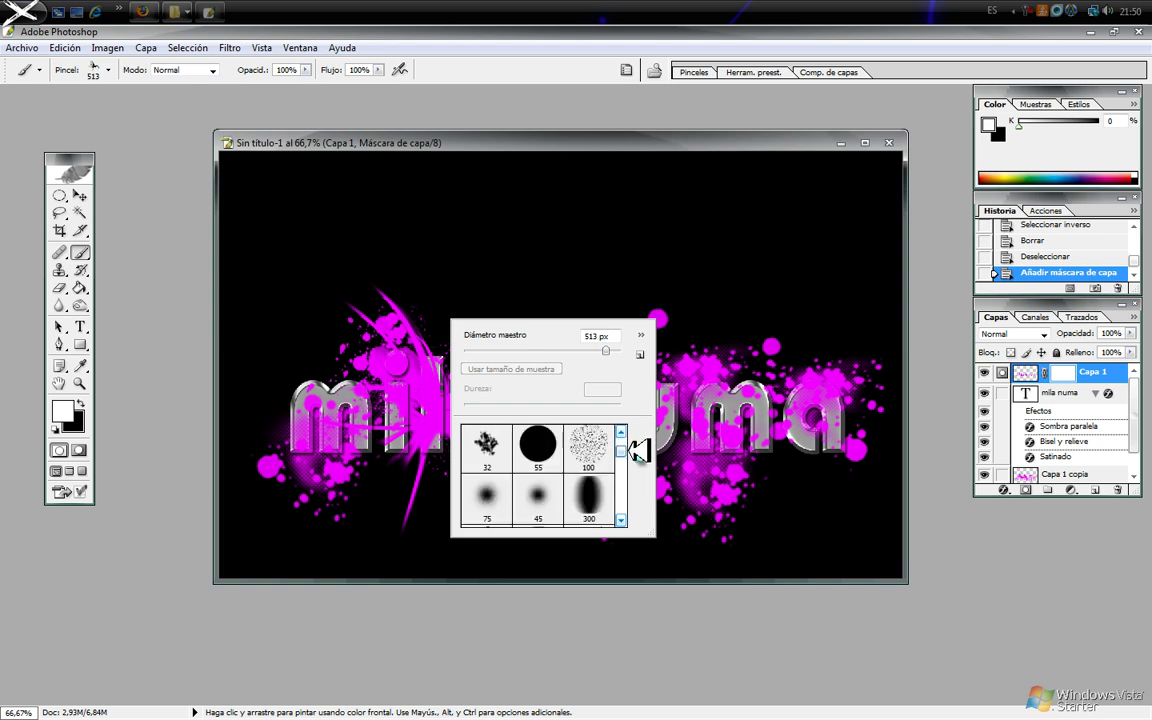
left_click(486, 447)
double_click(594, 336)
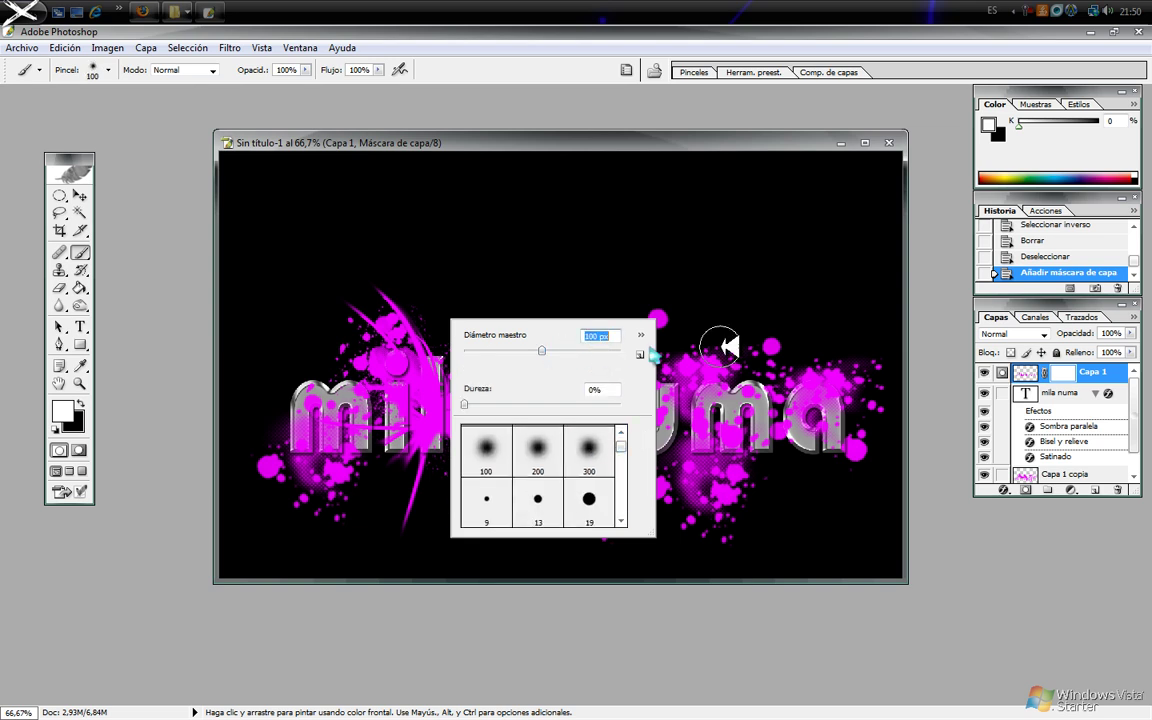
left_click_drag(596, 345, 537, 352)
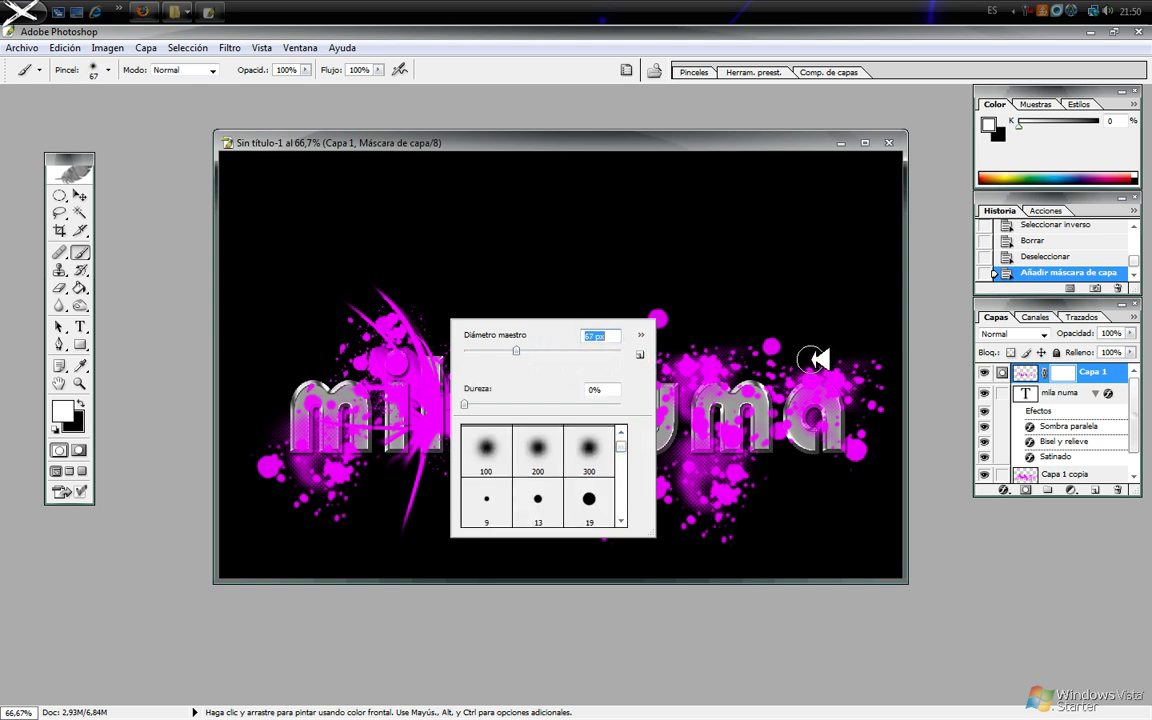
left_click_drag(519, 350, 508, 350)
key("Return")
Paint black on the mask over the l, i, n, m and a letters
left_click(535, 375)
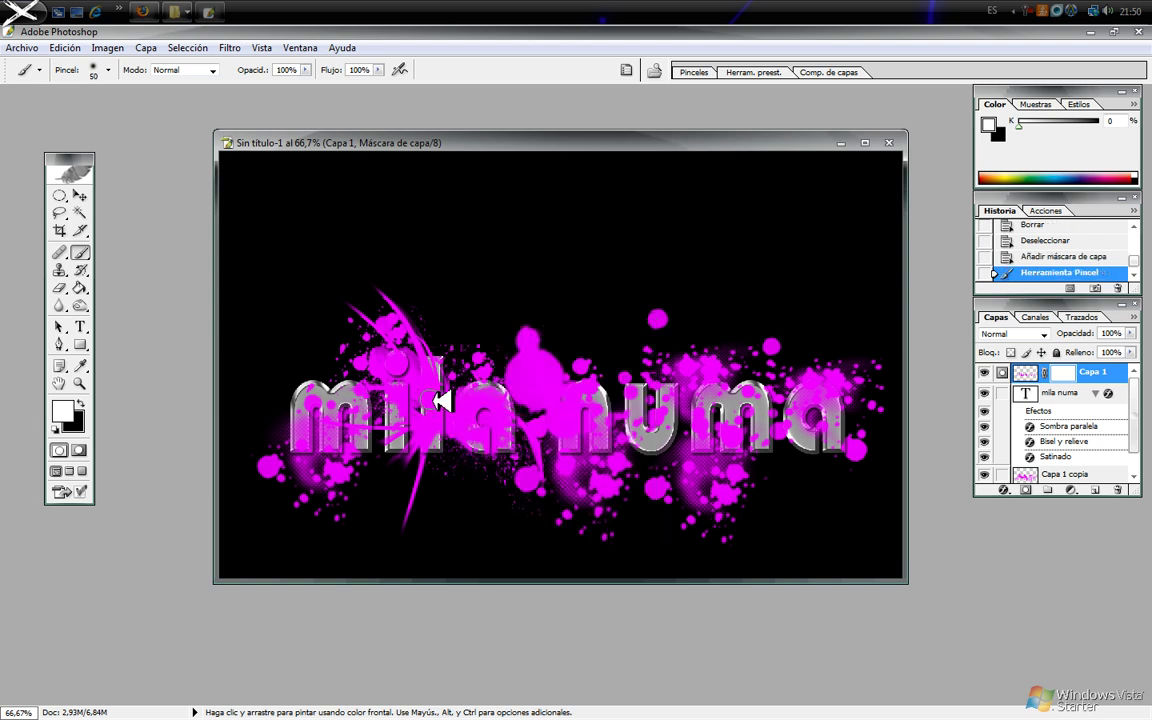
left_click(403, 388)
left_click(399, 395)
left_click(358, 358)
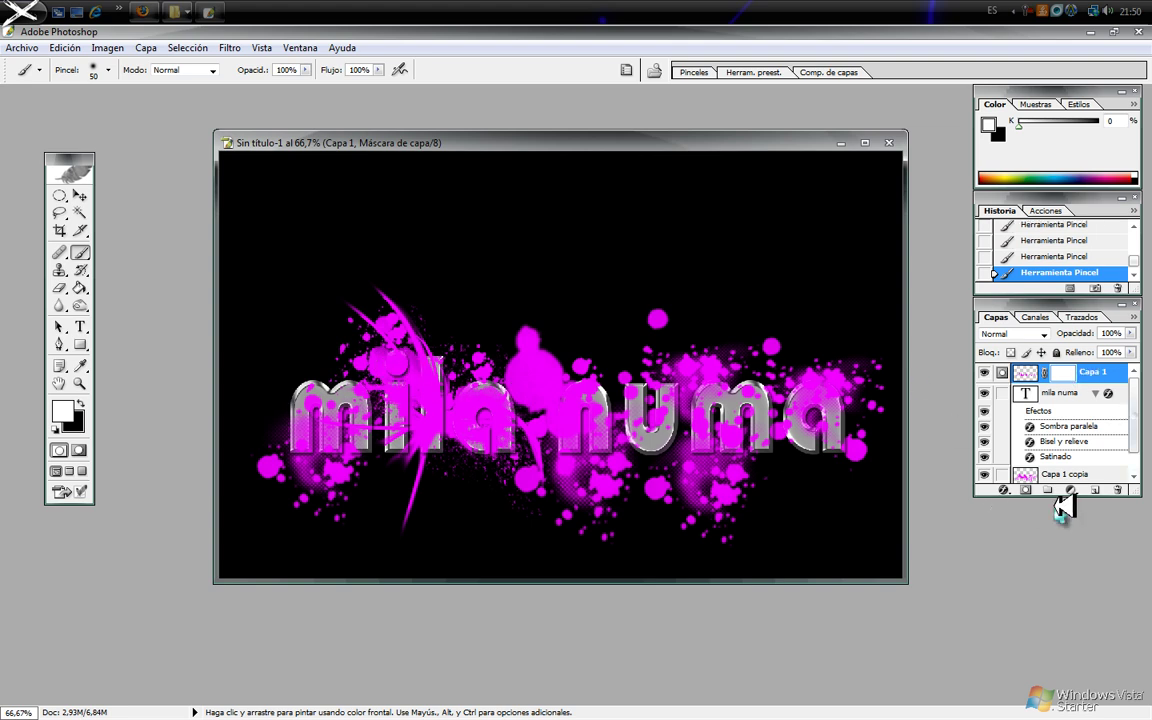
left_click(81, 404)
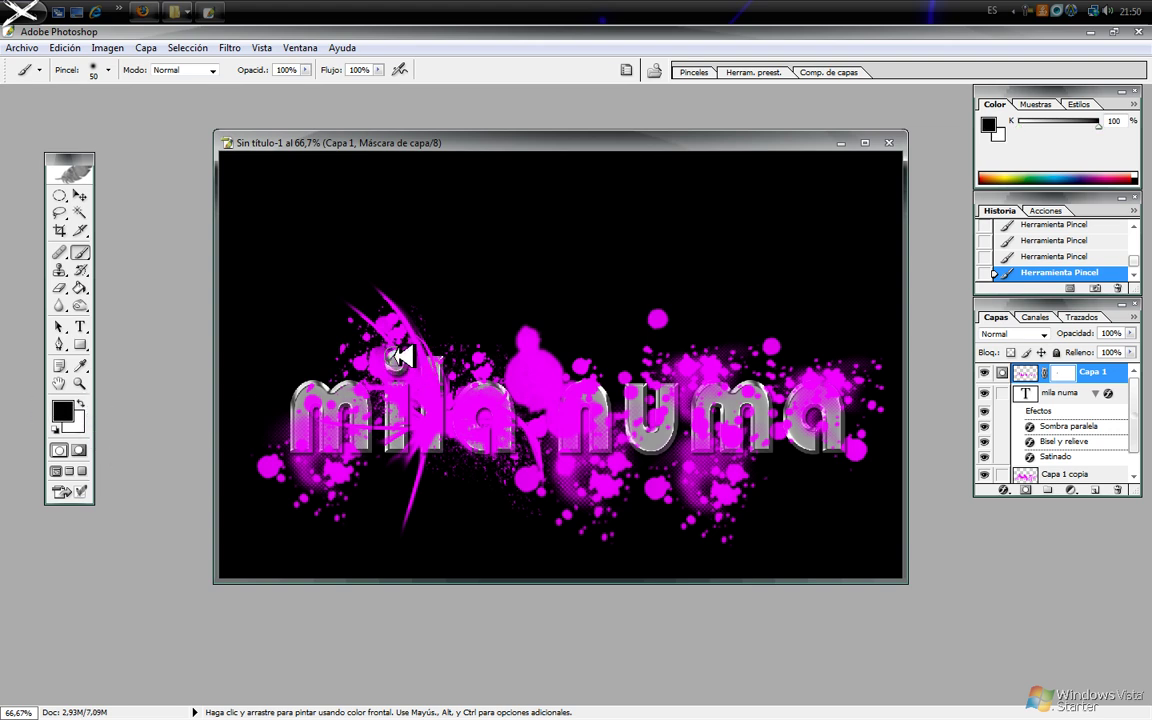
left_click_drag(395, 413, 439, 375)
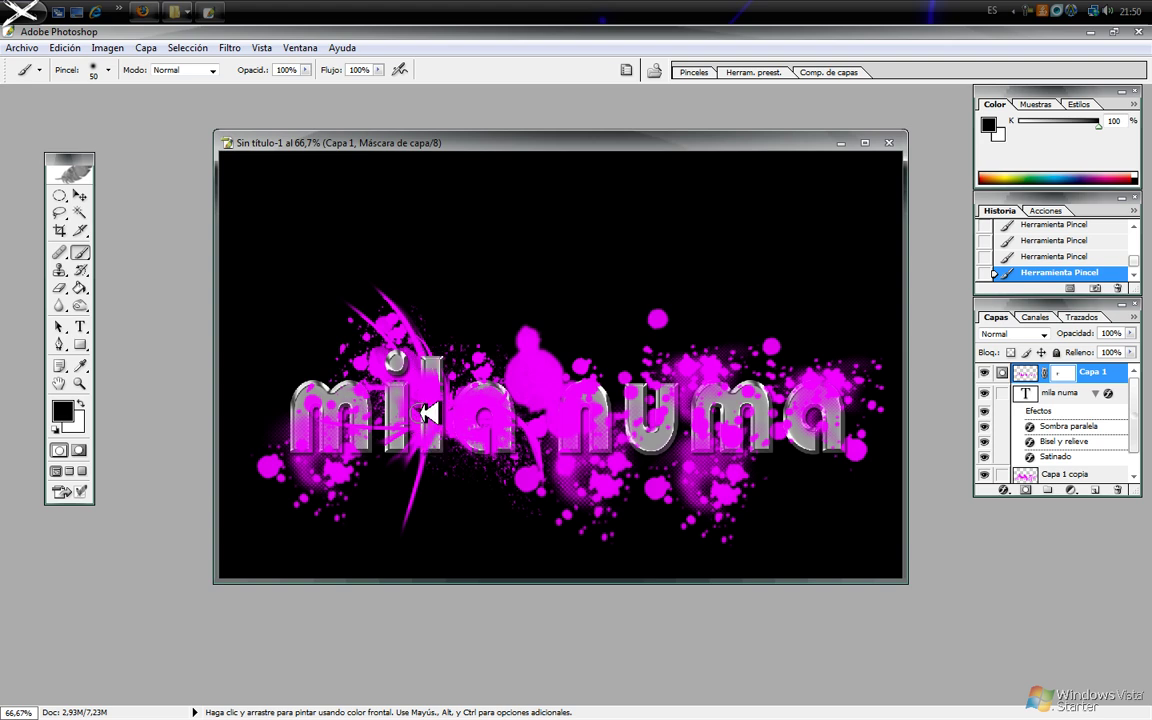
mouse_move(446, 391)
left_mouse_down()
mouse_move(450, 419)
mouse_move(455, 398)
mouse_move(463, 404)
mouse_move(458, 442)
mouse_move(487, 447)
left_mouse_up()
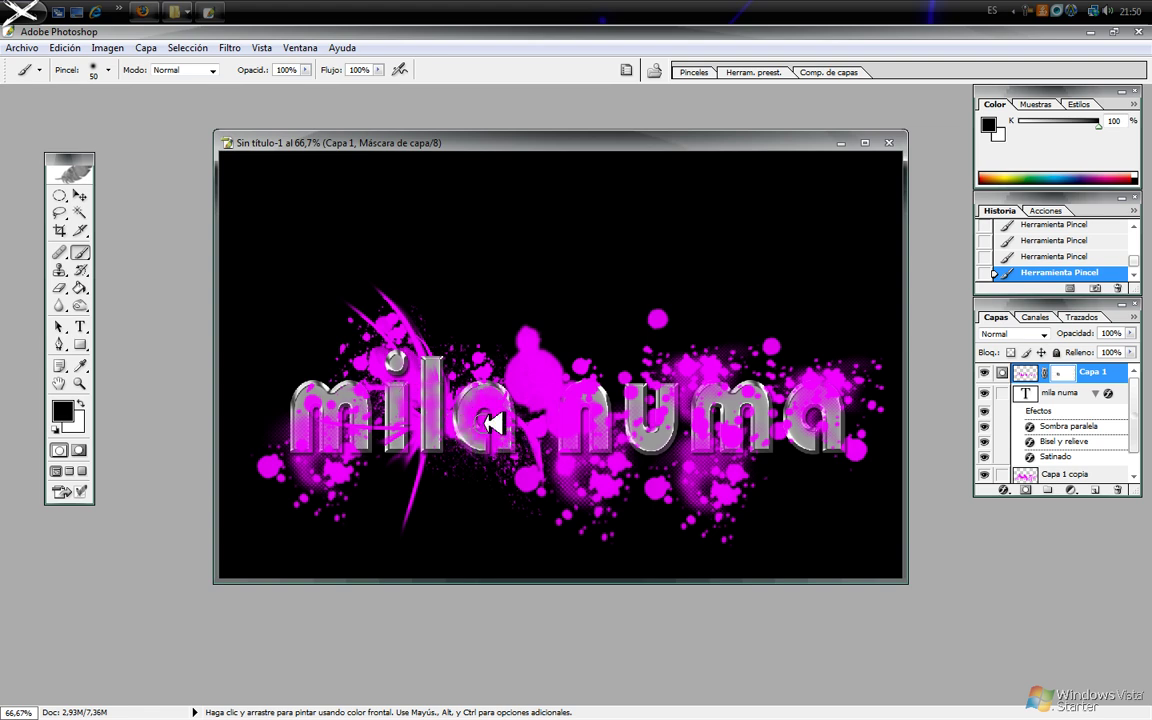
mouse_move(596, 422)
left_mouse_down()
mouse_move(586, 386)
mouse_move(576, 418)
left_mouse_up()
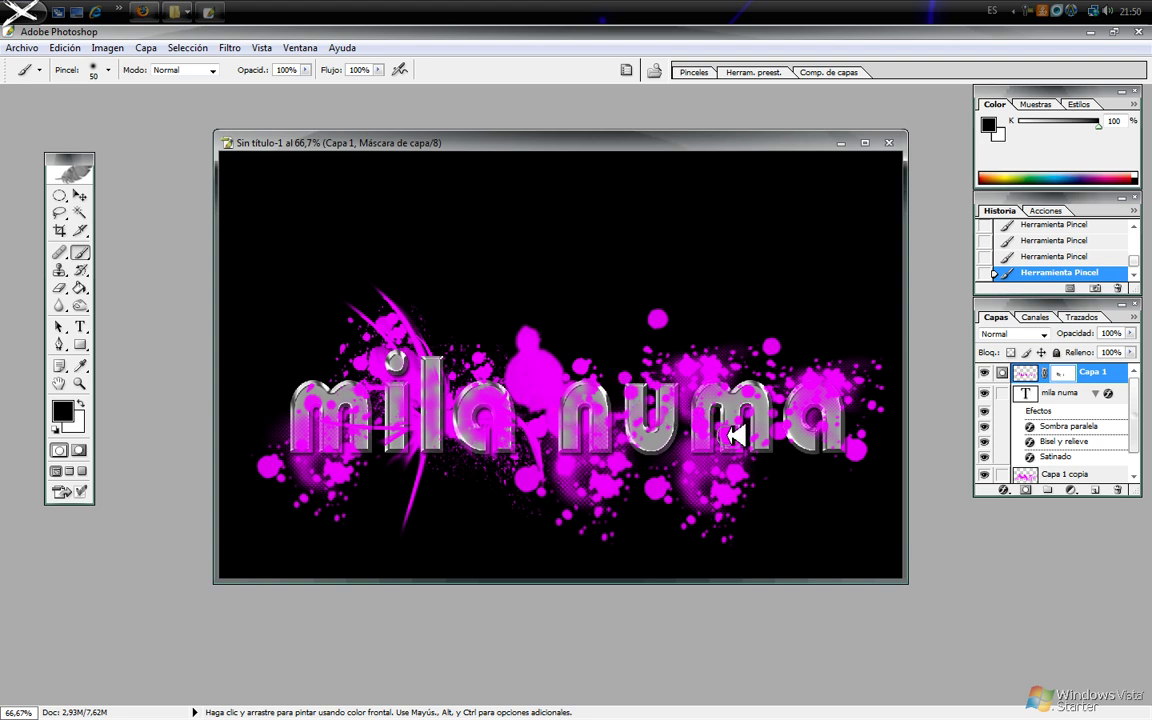
left_click_drag(826, 390, 917, 381)
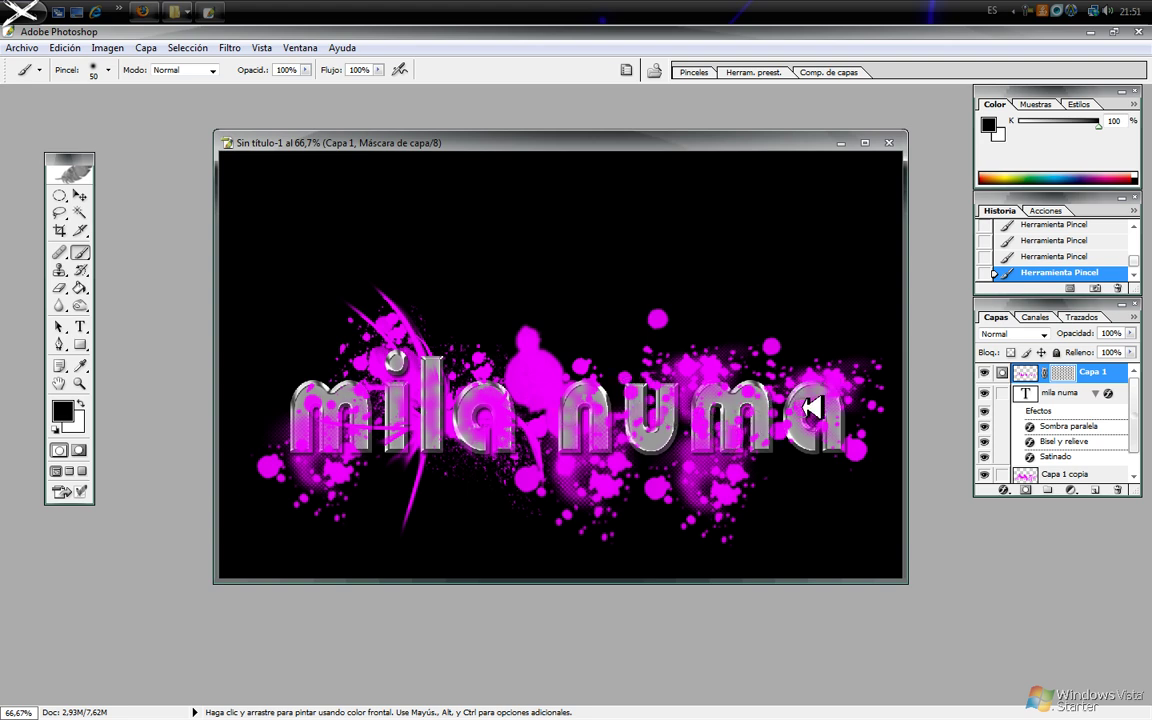
Set Capa 1's blend mode to Oscurecer (Darken) and maximize the document window
left_click(1024, 374)
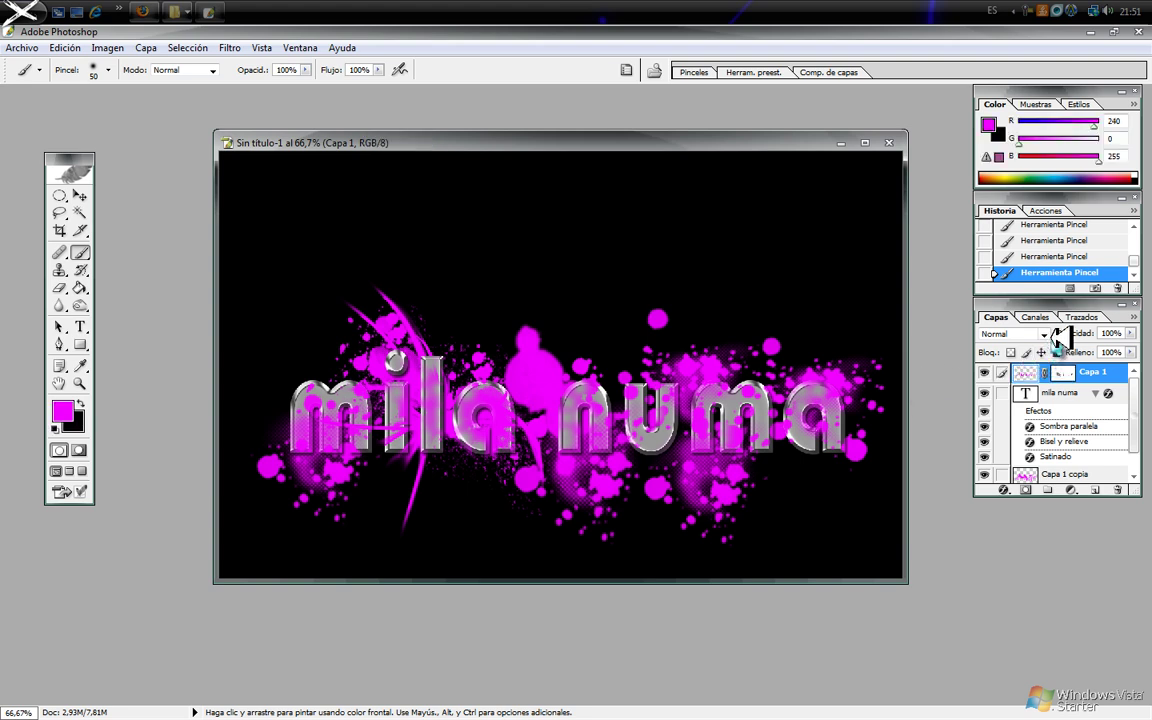
left_click(1036, 334)
left_click(1030, 374)
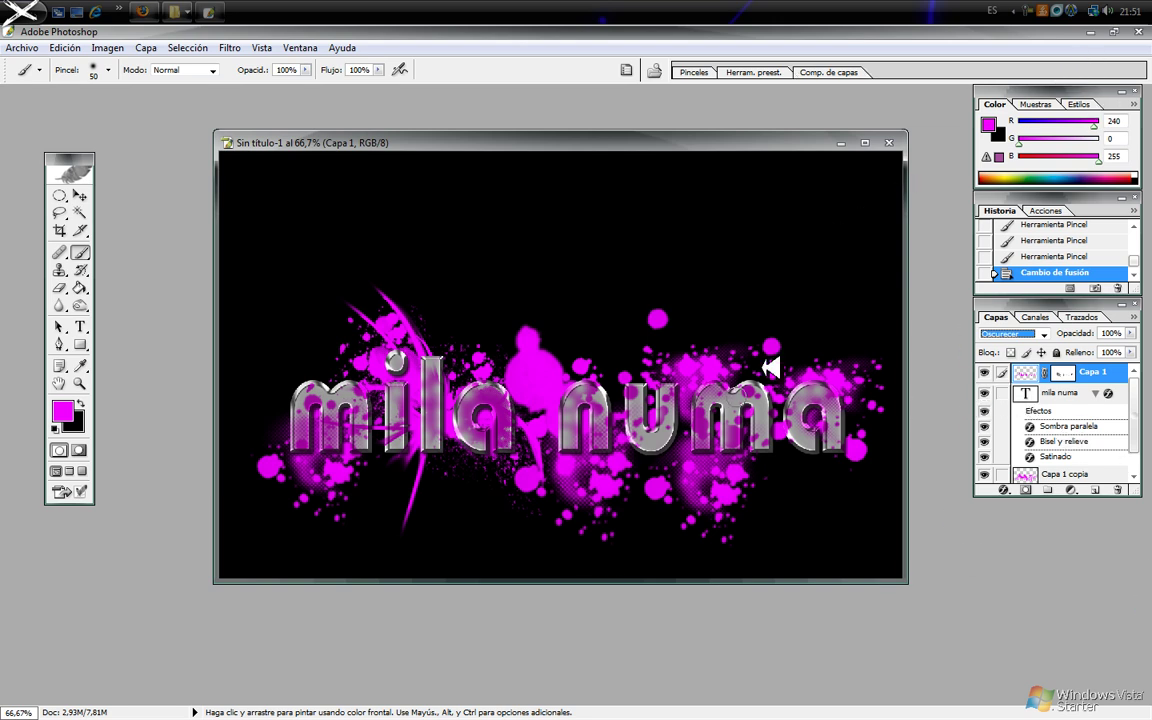
left_click(866, 143)
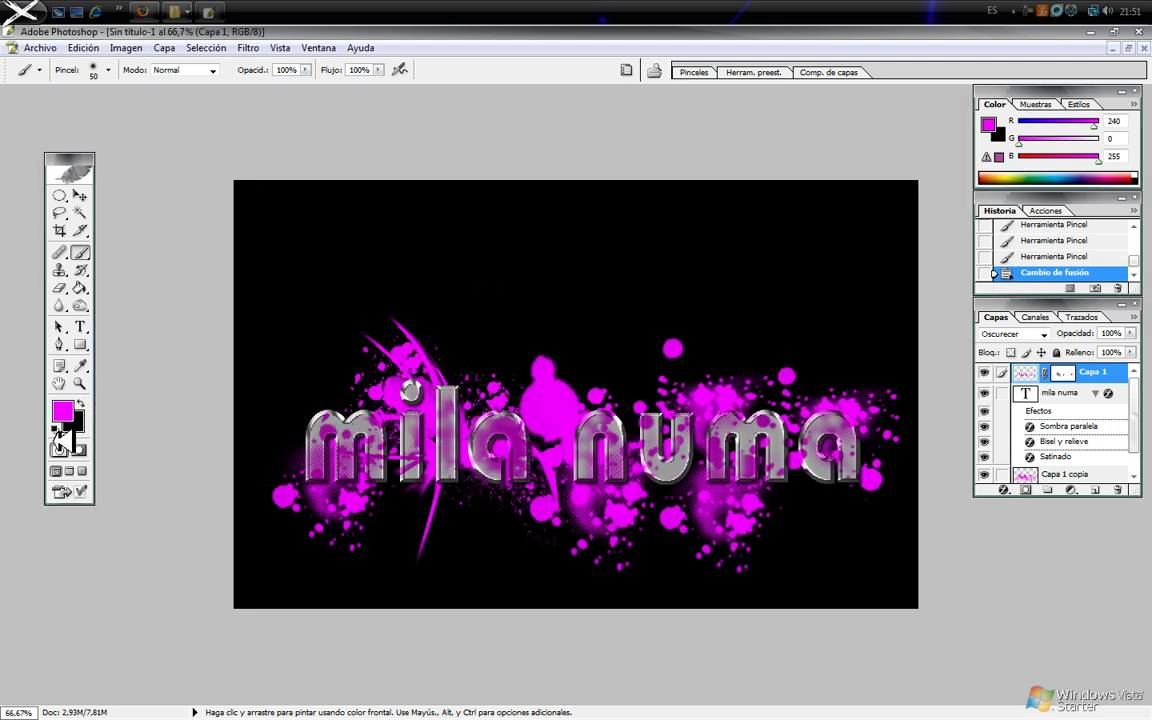
Zoom to 100% on the 'mila numa' lettering with the Zoom tool
left_click(81, 385)
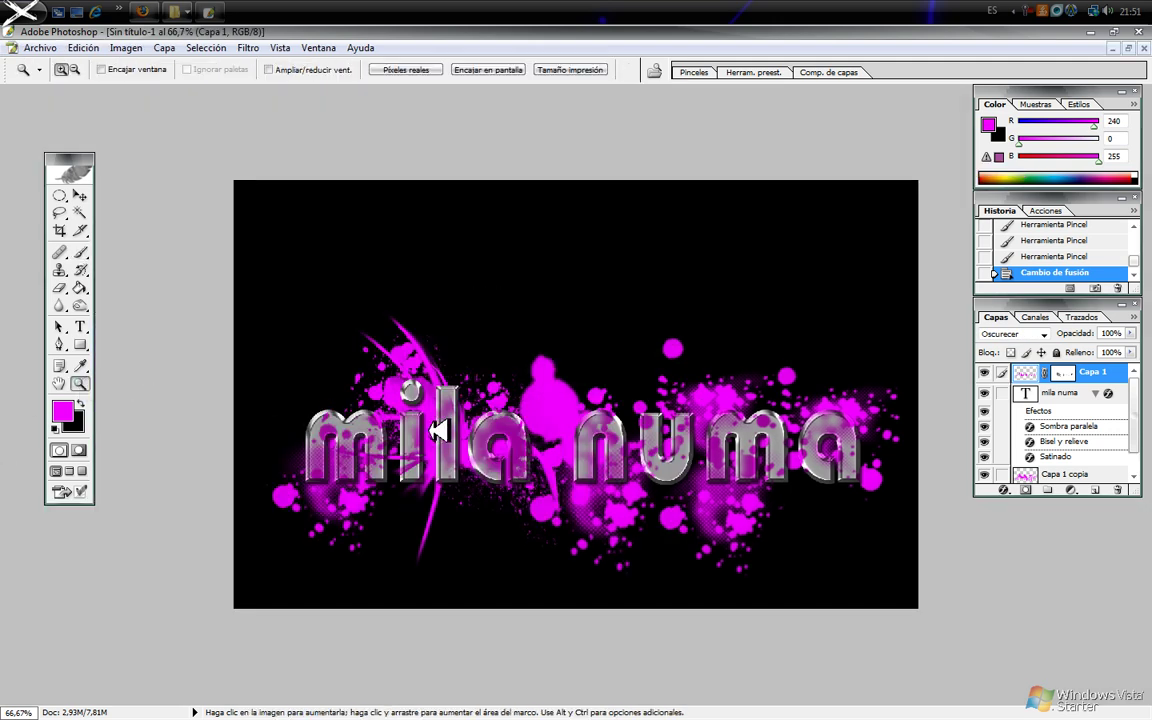
key("alt")
left_click(536, 518)
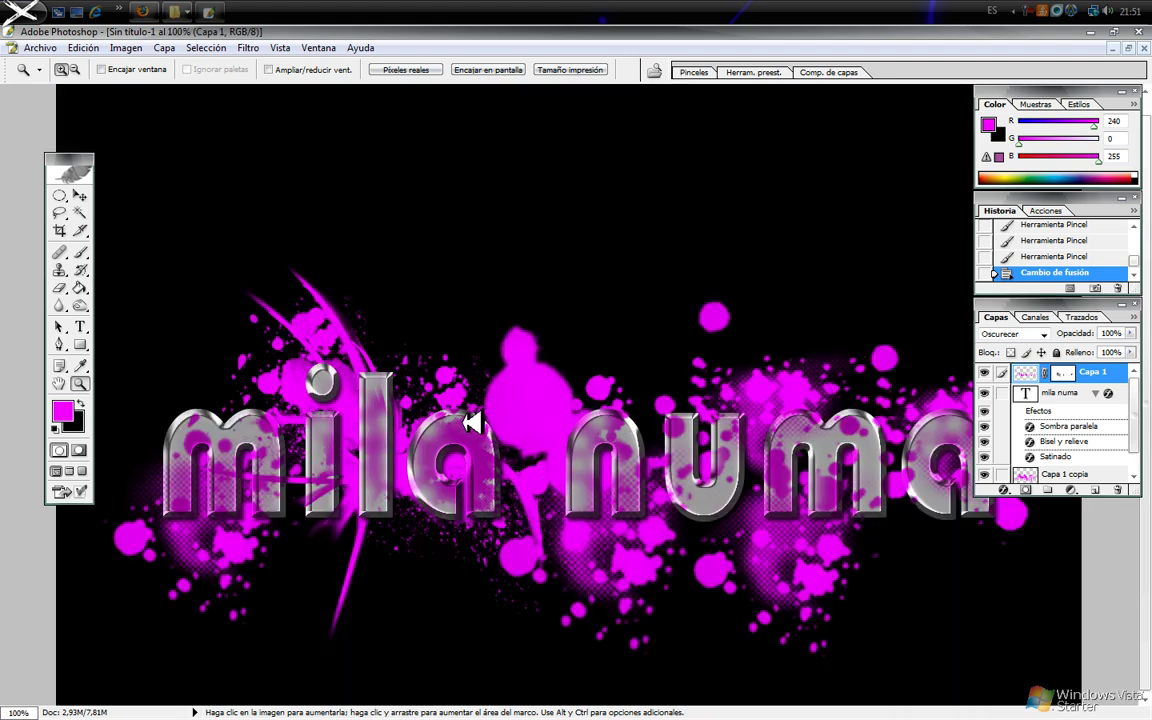